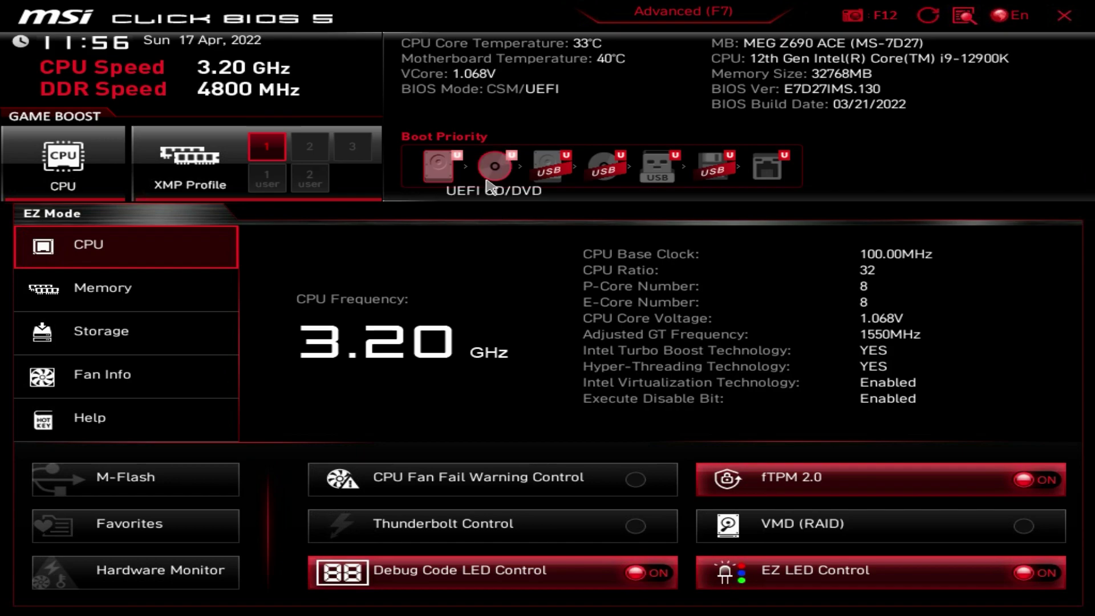
# - Turn the CPU Game Boost on and back off
pyautogui.moveTo(495, 166)
pyautogui.mouseDown()
pyautogui.moveTo(450, 171)
pyautogui.moveTo(495, 171)
pyautogui.mouseUp()
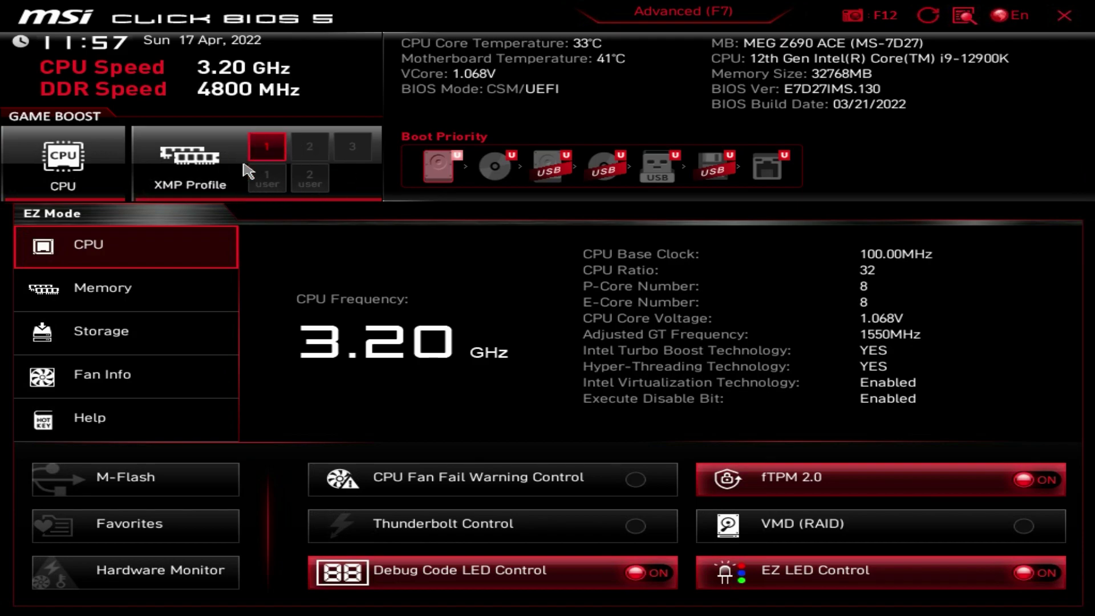
pyautogui.click(109, 187)
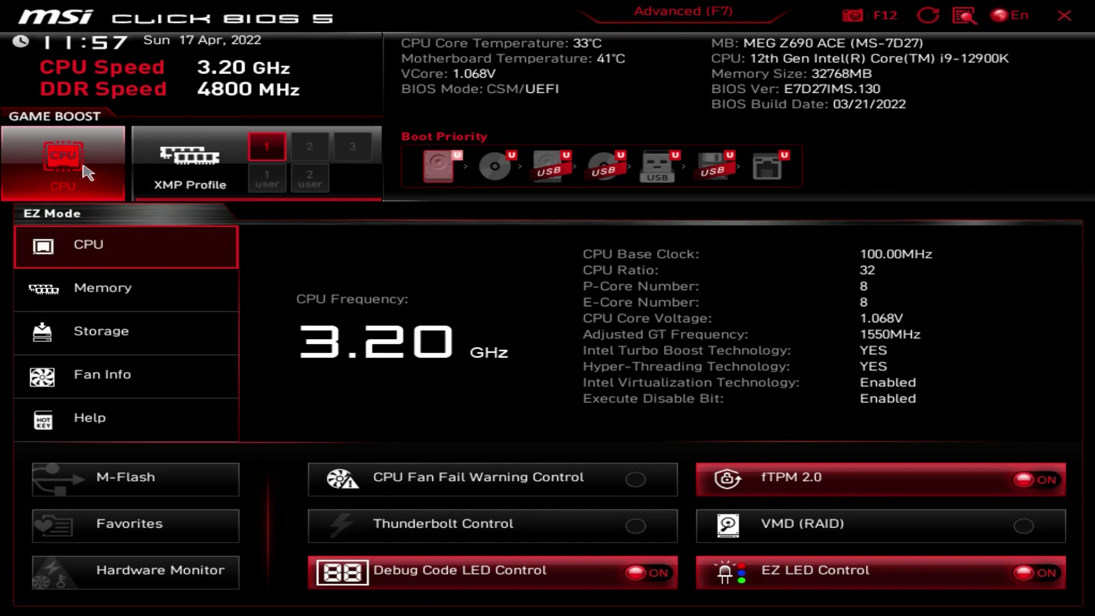
pyautogui.click(87, 172)
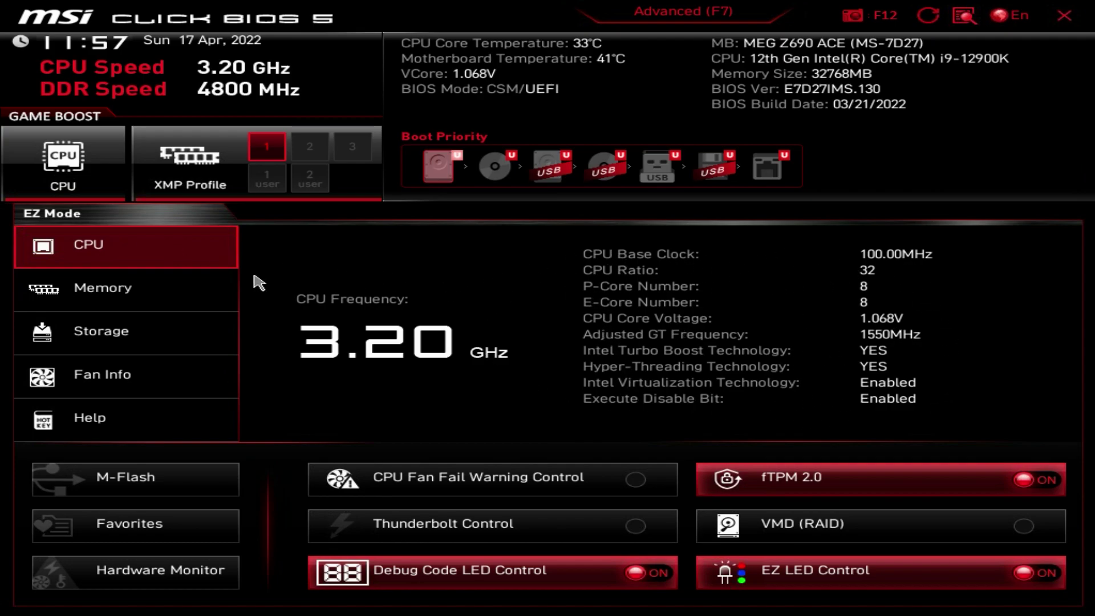
# - View the memory and storage information pages, and open the fan information page
pyautogui.click(118, 288)
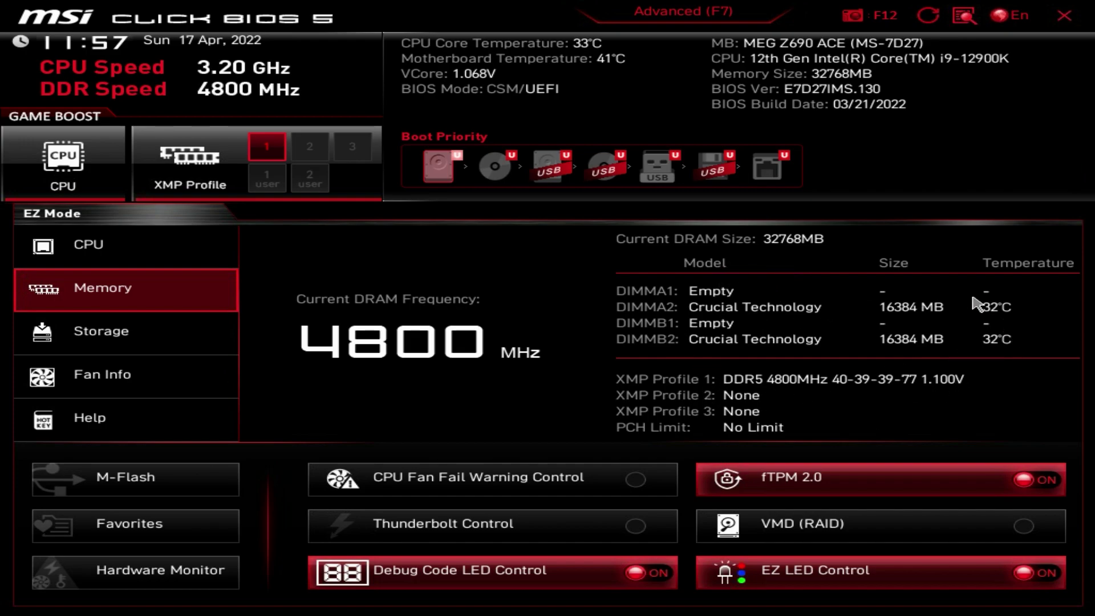
pyautogui.click(99, 332)
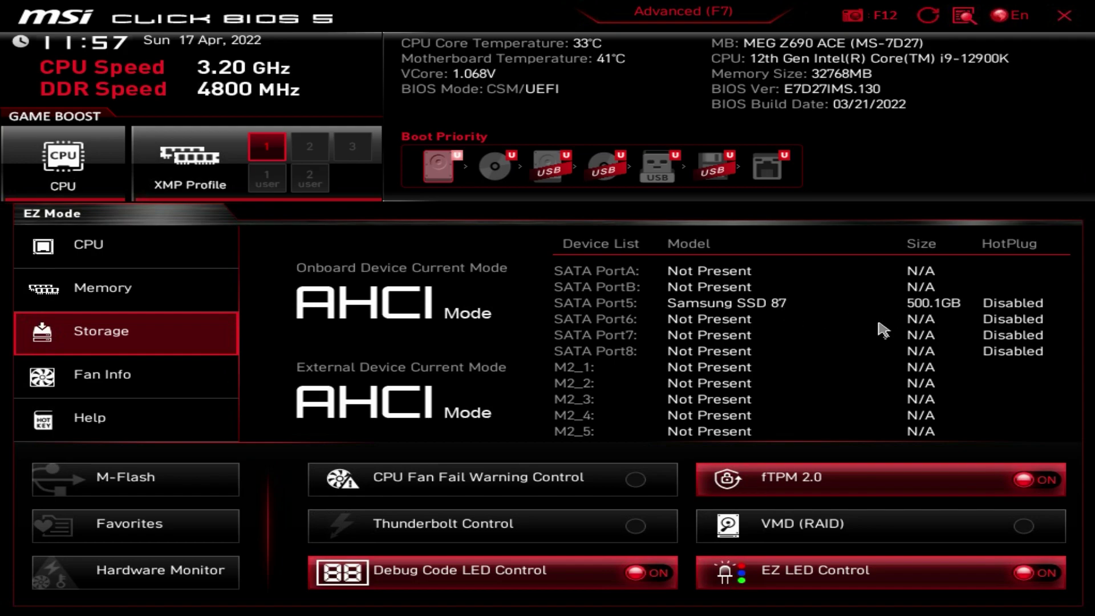
pyautogui.click(146, 373)
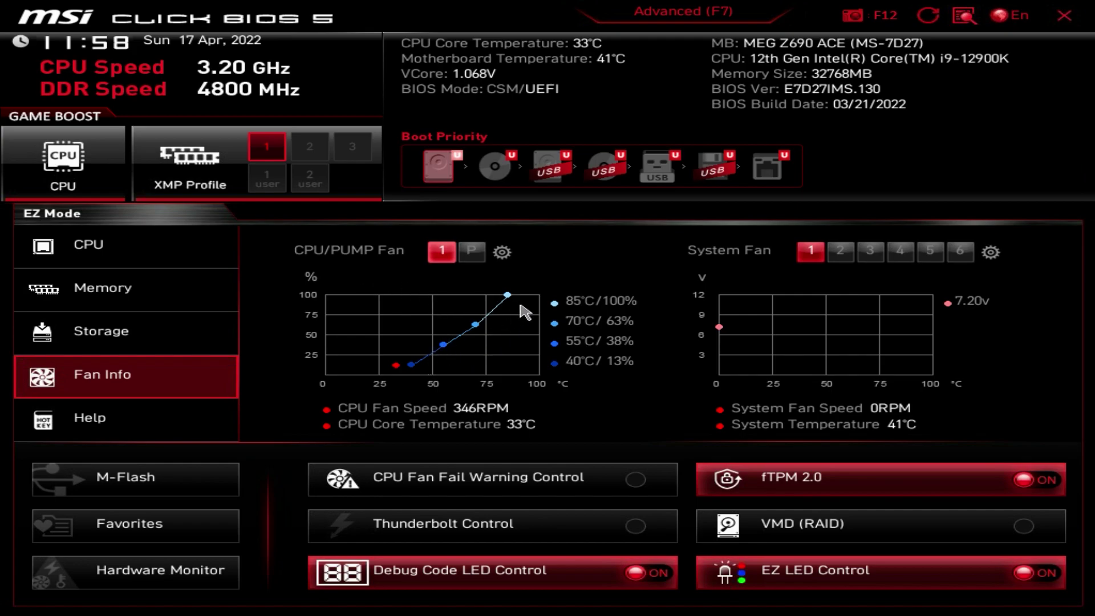
# - Switch the CPU/PUMP fan graph between the pump fan and CPU fan 1, ending on CPU fan 1
pyautogui.click(468, 252)
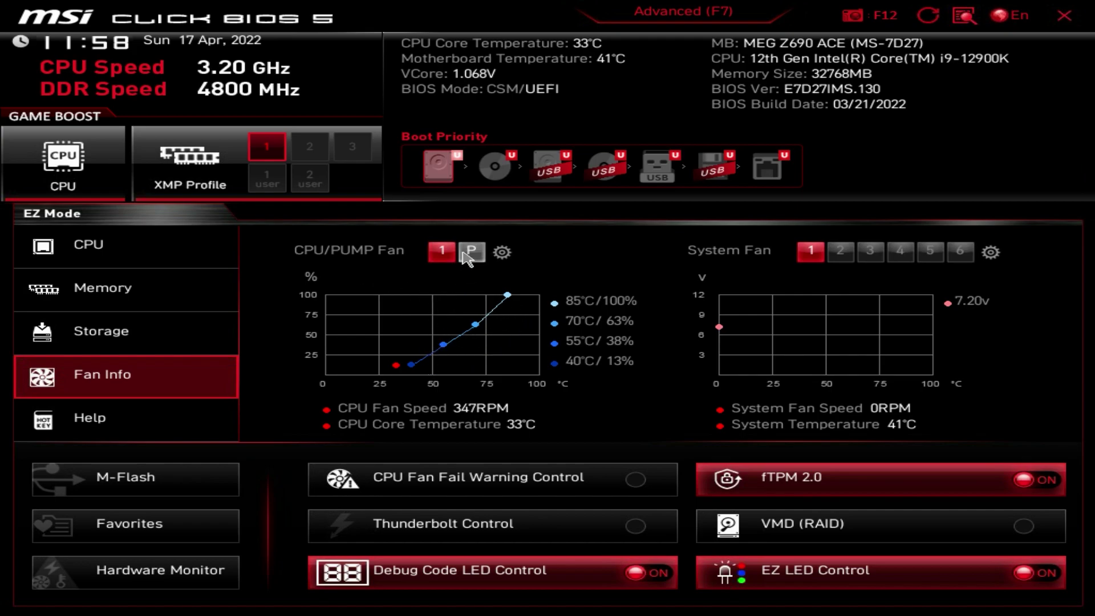
pyautogui.click(442, 253)
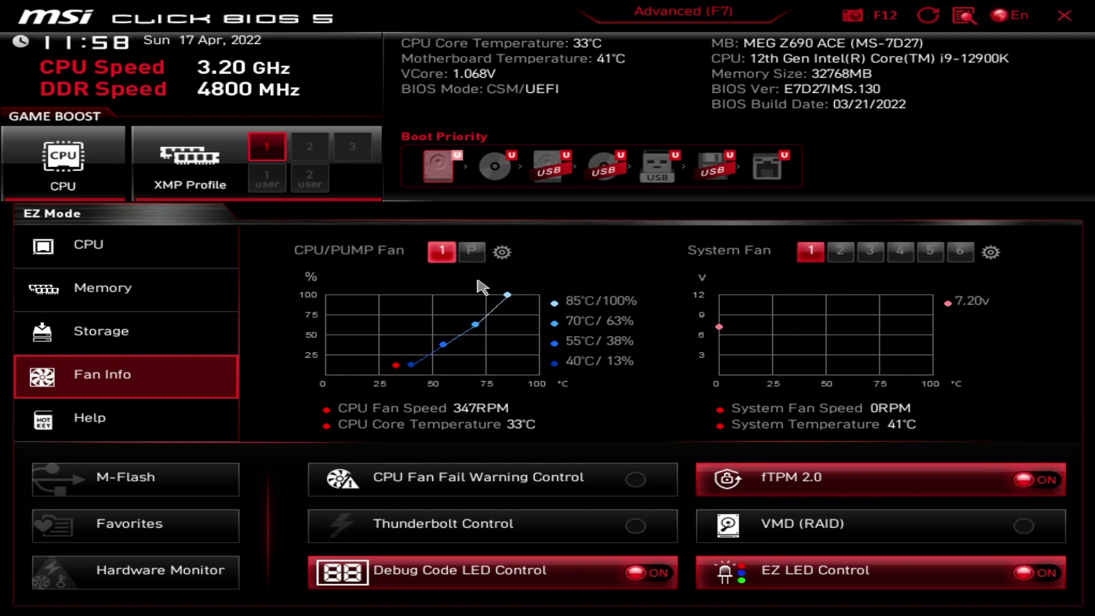
pyautogui.click(471, 254)
pyautogui.click(445, 257)
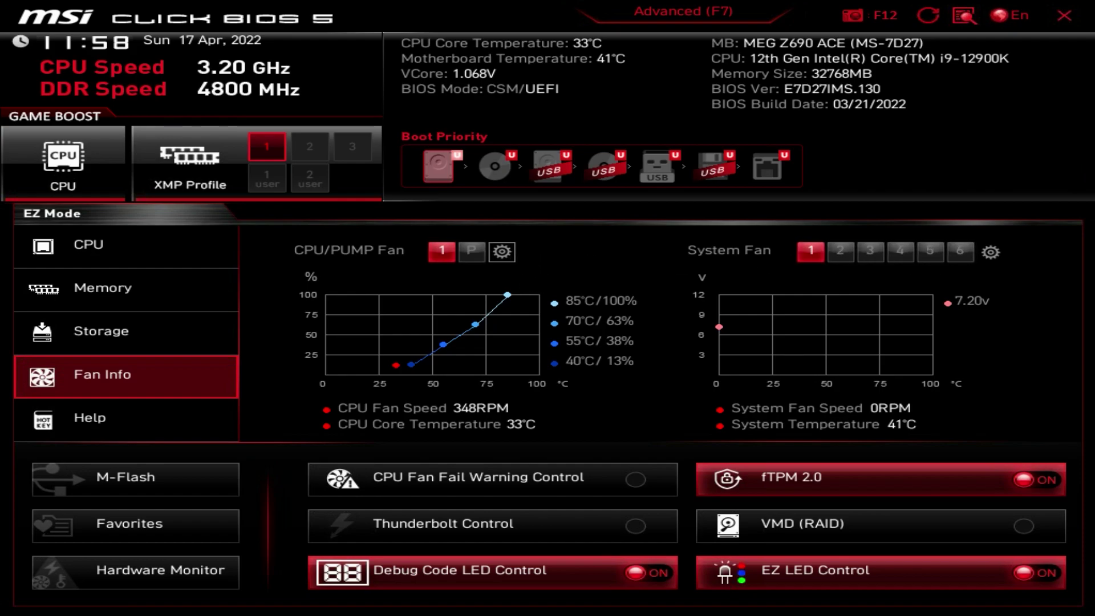
# - Open the CPU fan settings in Hardware Monitor, view the T_SEN 1 and CPU temperature graphs, and close it
pyautogui.click(502, 251)
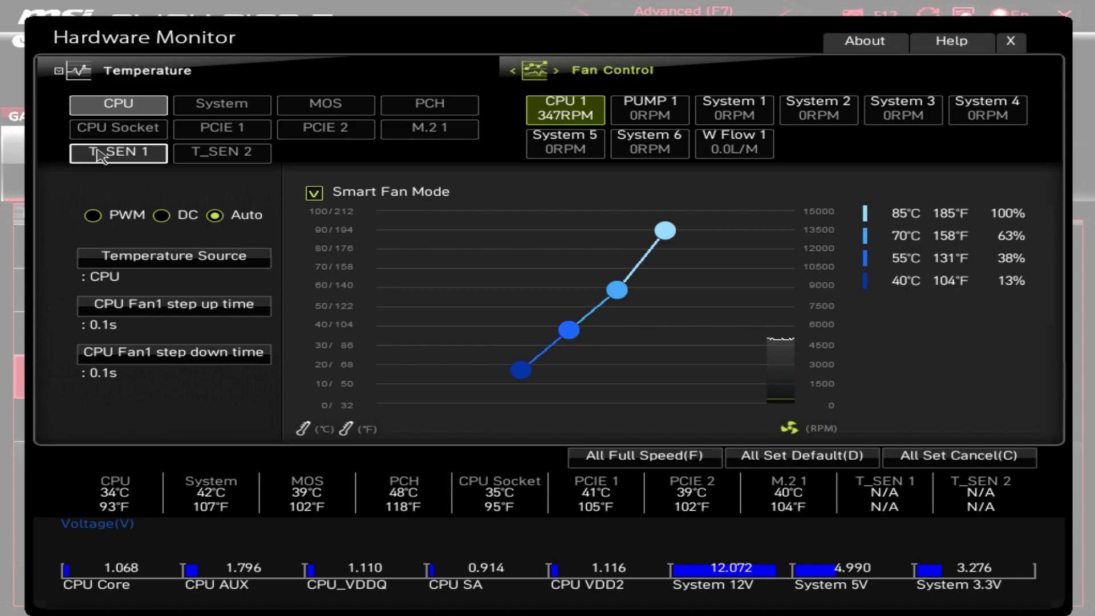
pyautogui.click(157, 161)
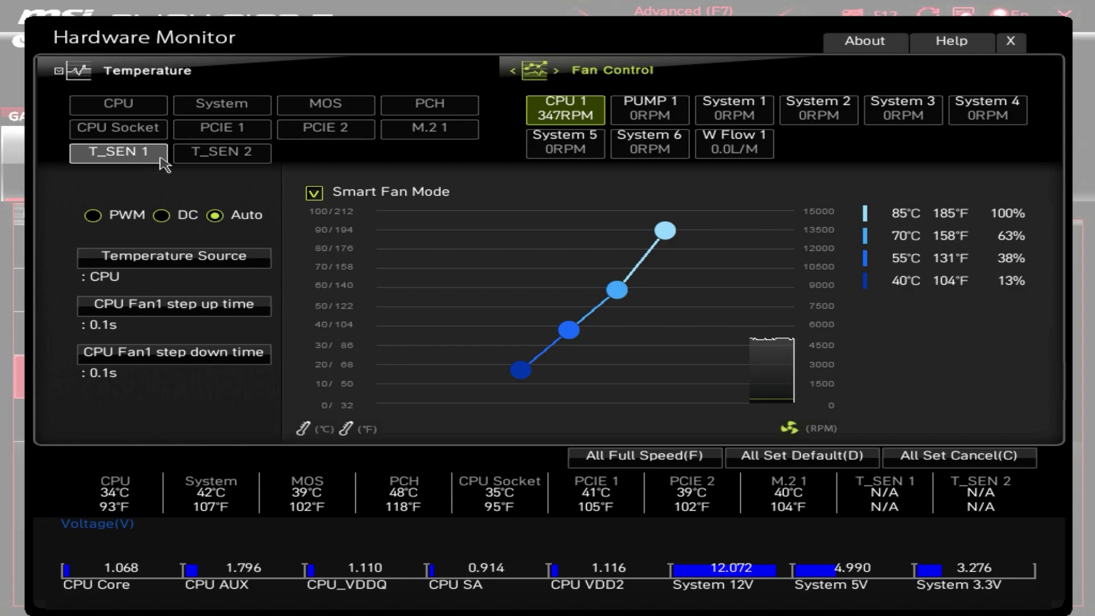
pyautogui.click(103, 158)
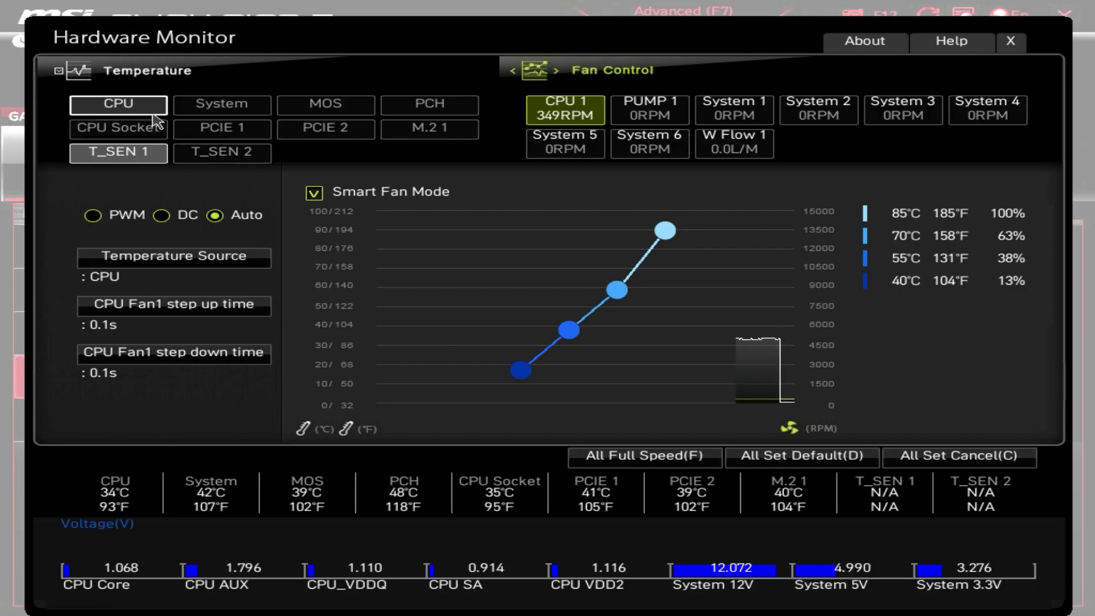
pyautogui.click(113, 112)
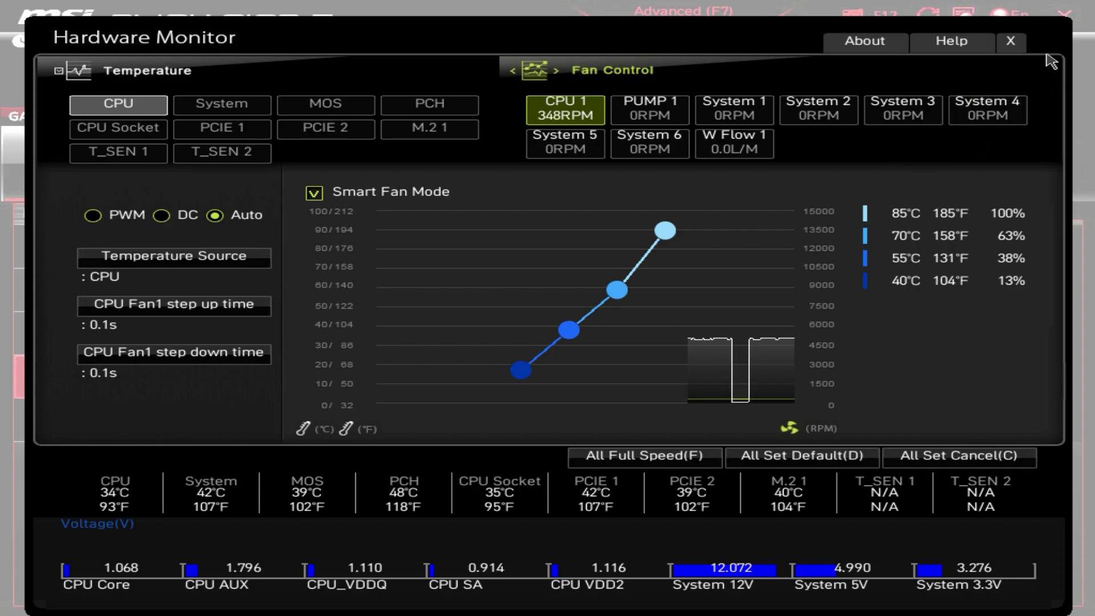
pyautogui.click(1010, 43)
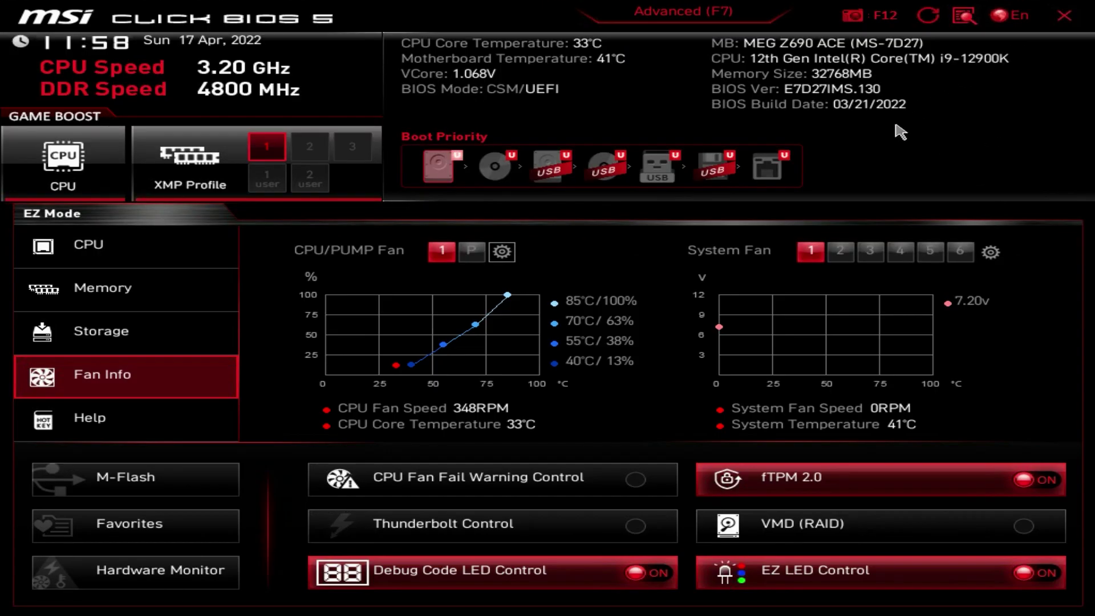
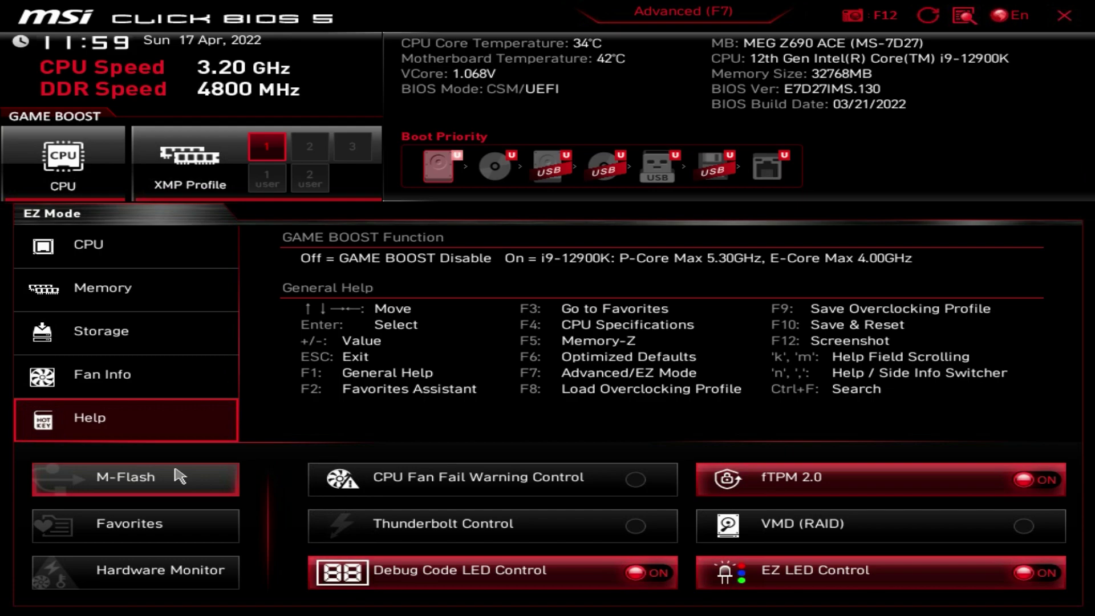
# - Start M-Flash and decline the reboot into flash mode
pyautogui.click(74, 480)
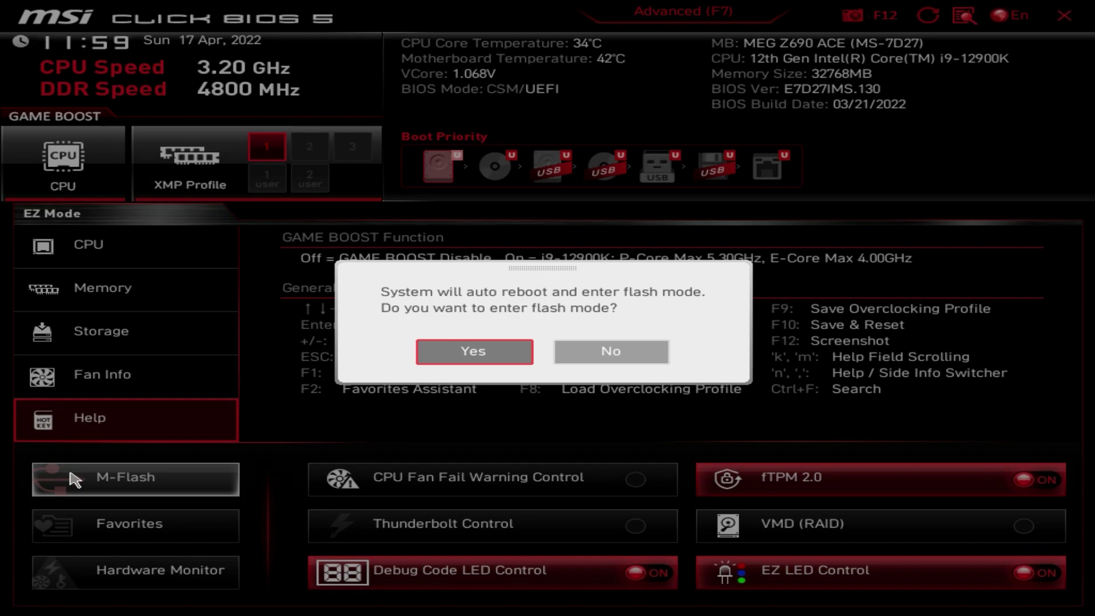
pyautogui.click(627, 356)
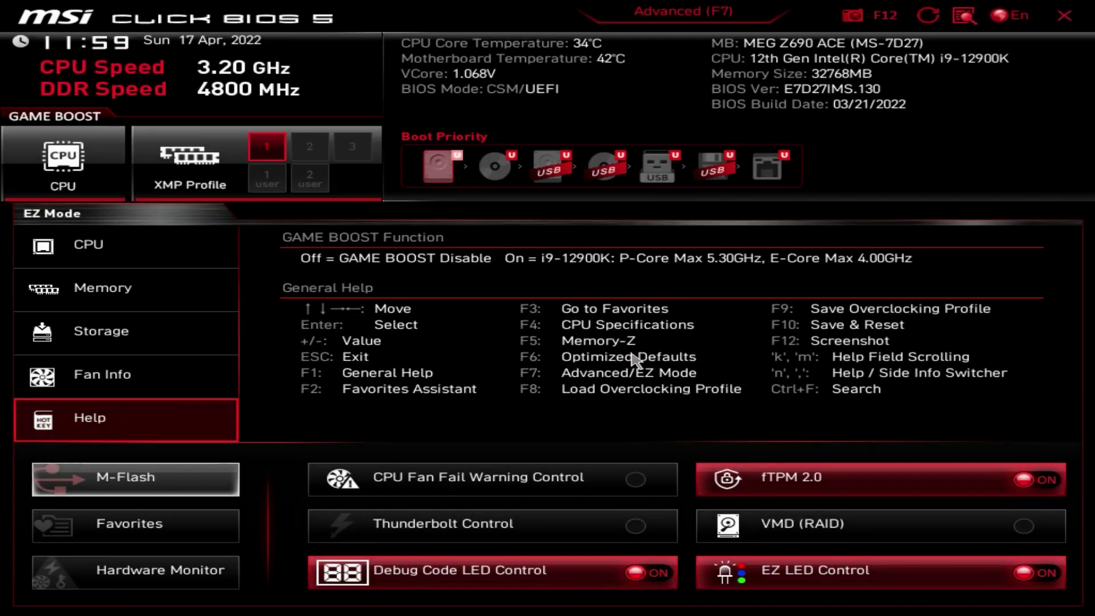
# - Show the list of favorites, and open Hardware Monitor for a look before closing it
pyautogui.click(132, 524)
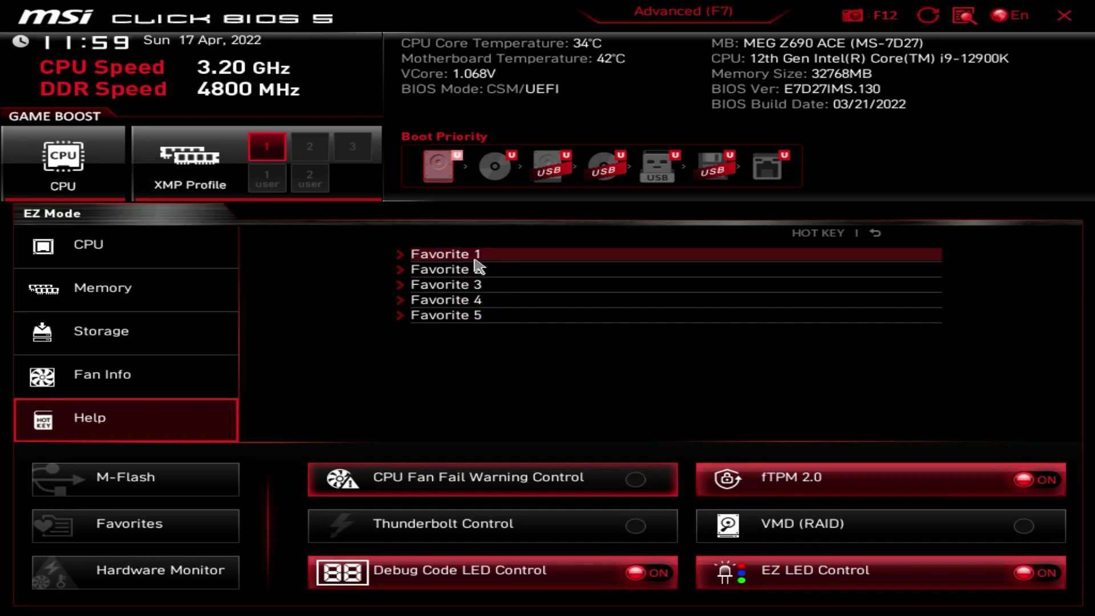
pyautogui.click(154, 588)
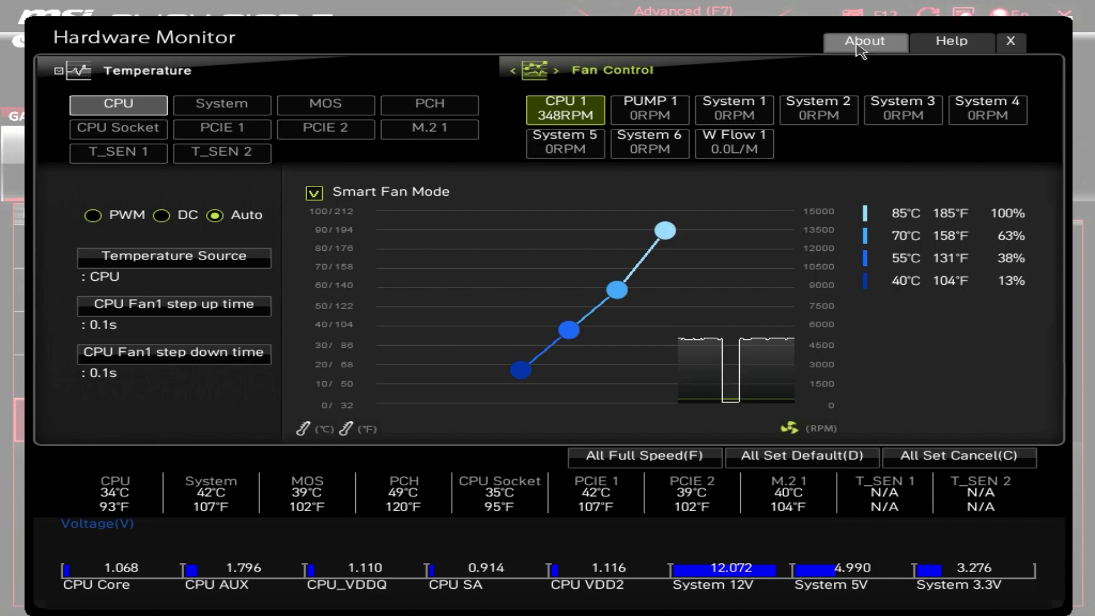
pyautogui.click(1012, 42)
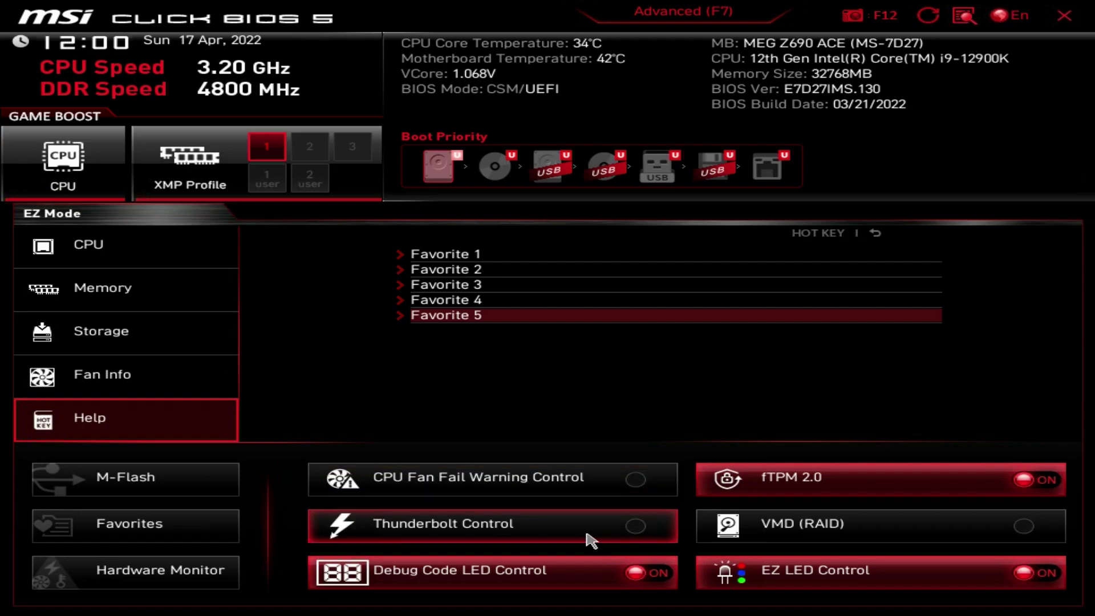
# - Turn fTPM 2.0 off and back on
pyautogui.click(562, 583)
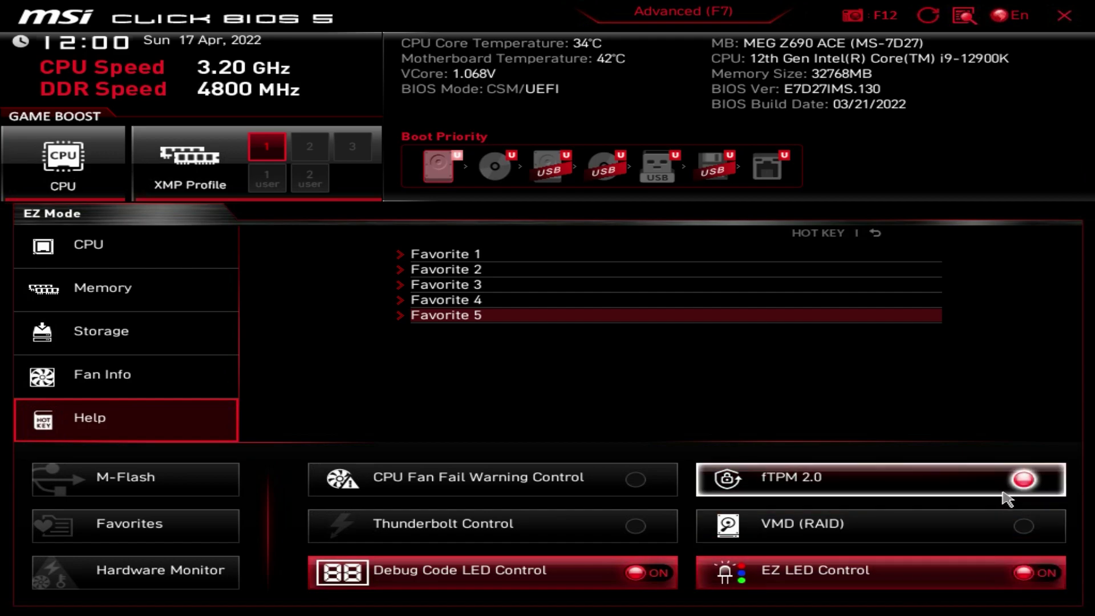
pyautogui.click(1024, 481)
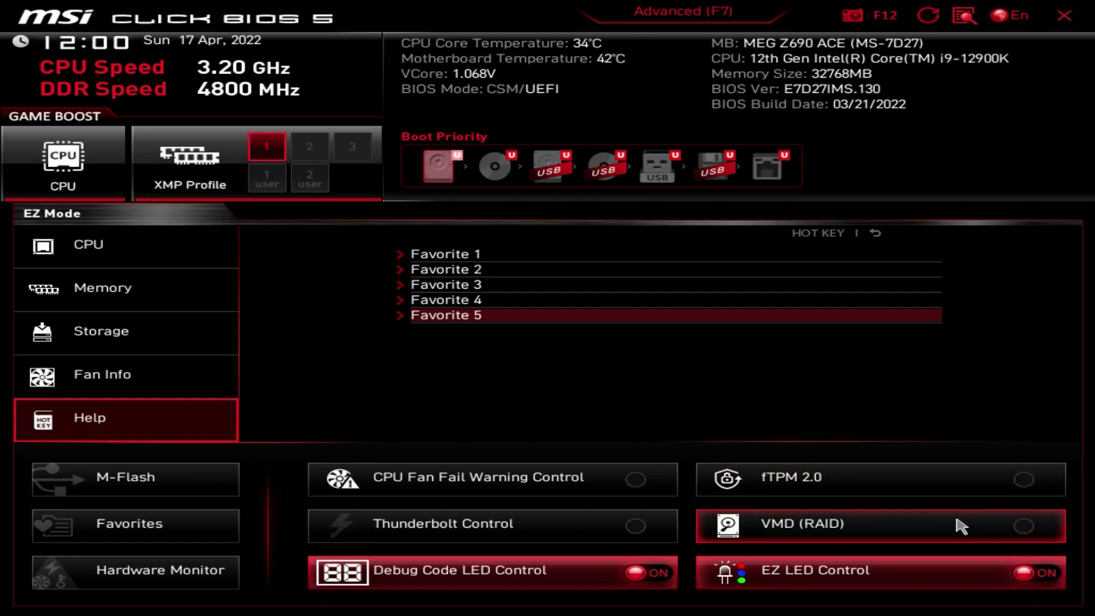
pyautogui.click(1026, 483)
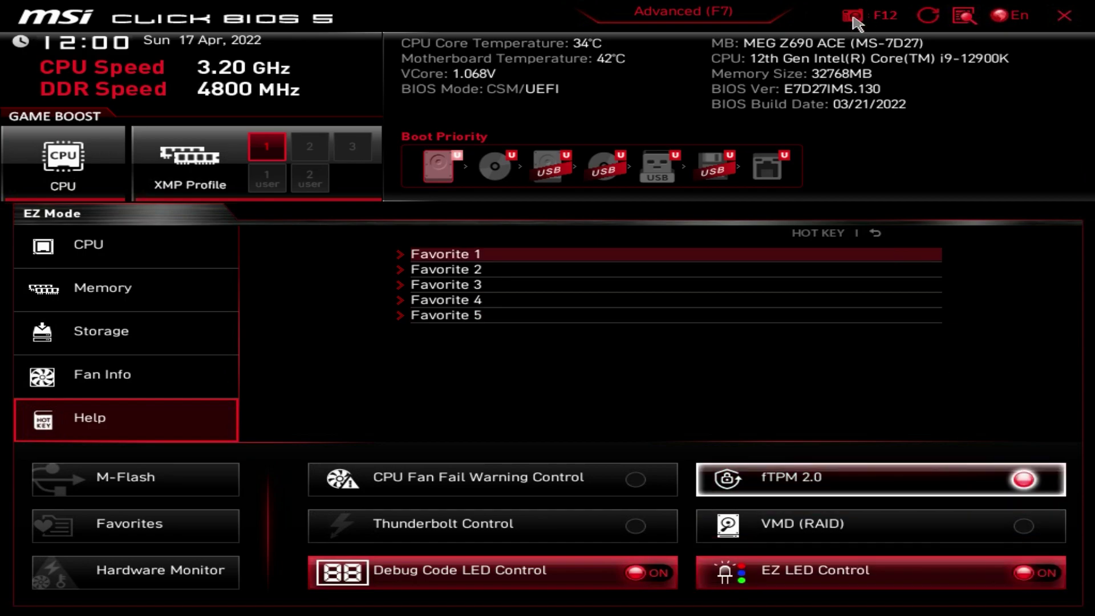
# - View the functions that can be assigned to the Smart Button and close the list without choosing one
pyautogui.click(922, 19)
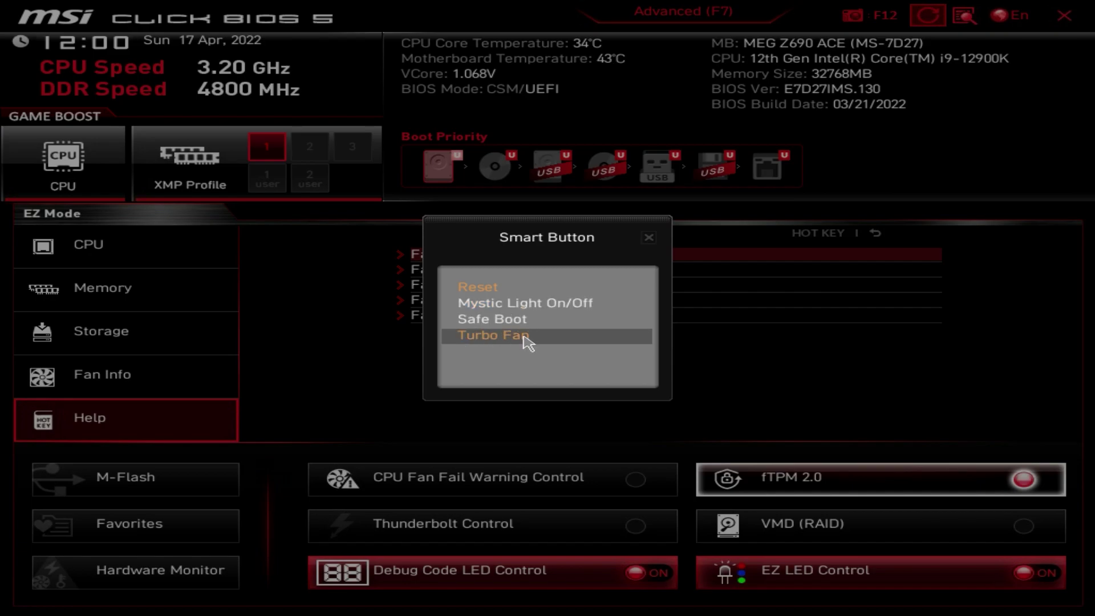
pyautogui.click(646, 240)
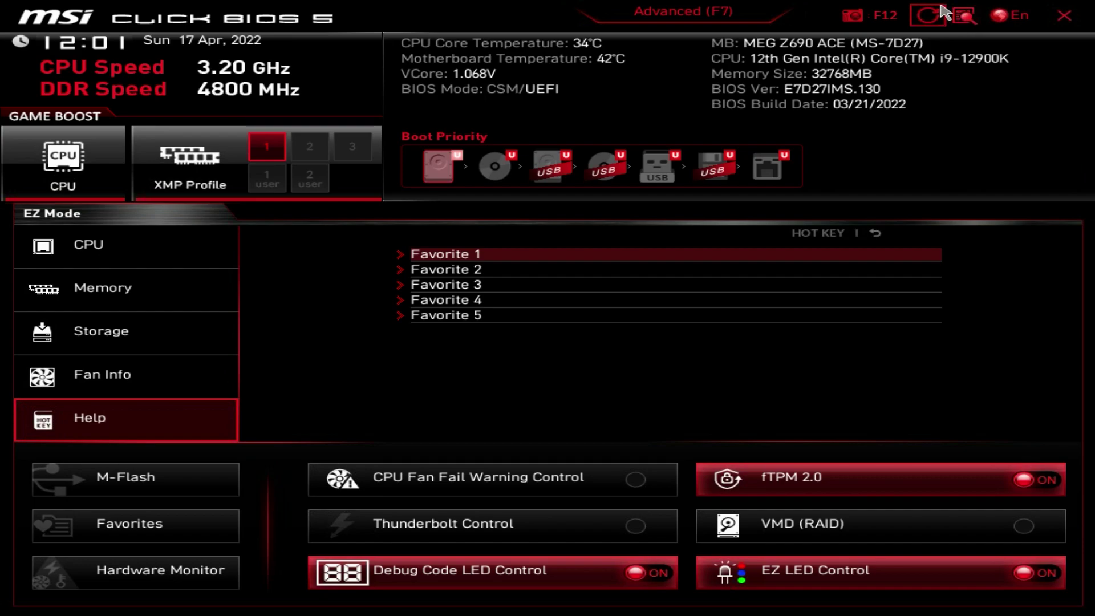
# - Search the BIOS settings for "xmp", move to the results, and close the search
pyautogui.click(963, 18)
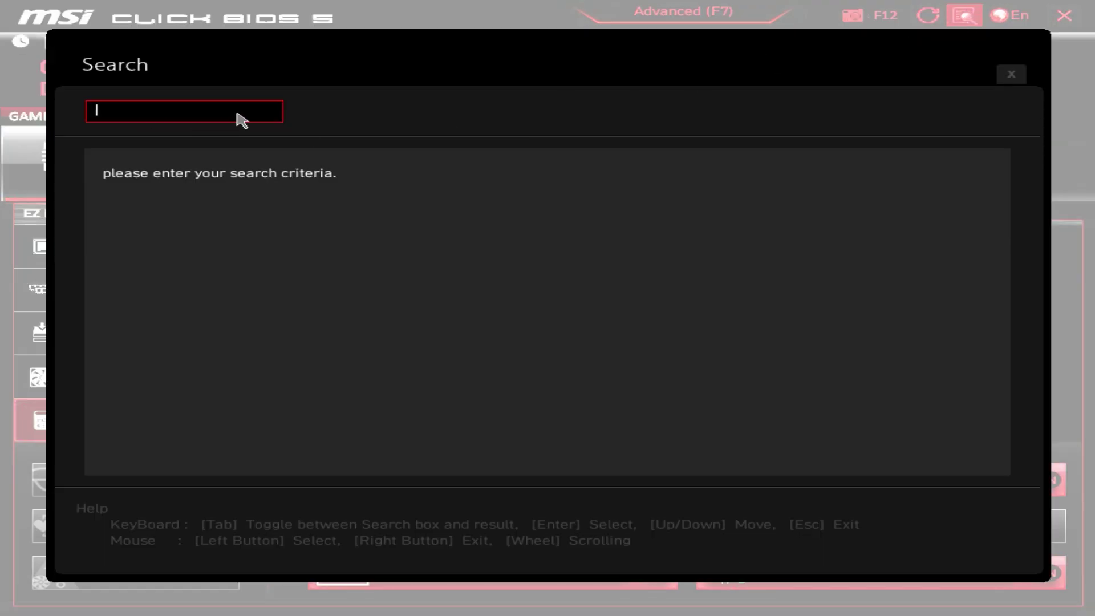
pyautogui.write('xmp')
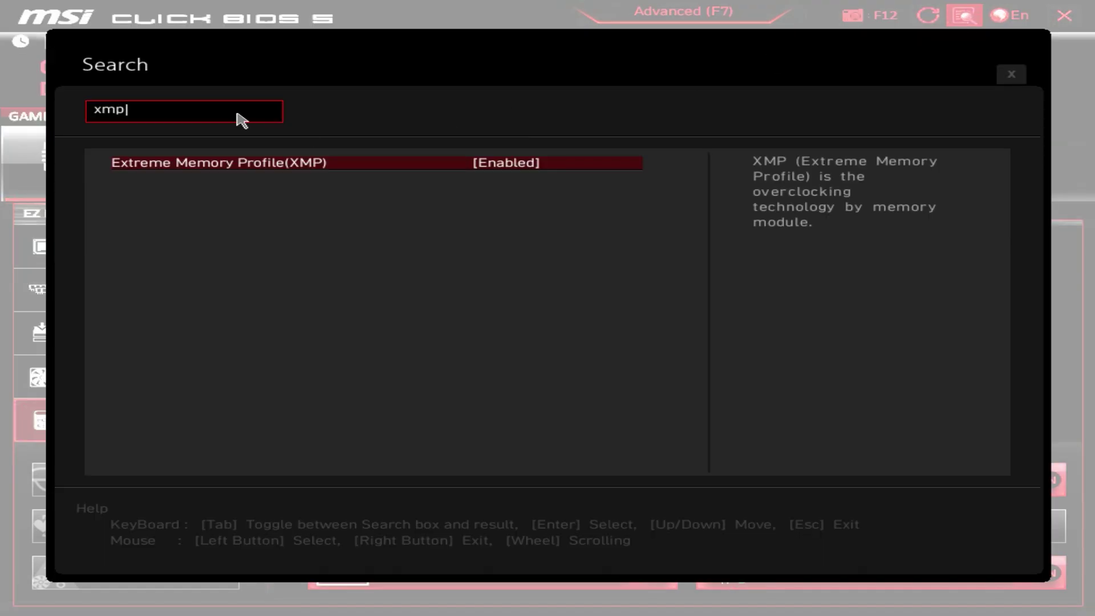
pyautogui.press('Tab')
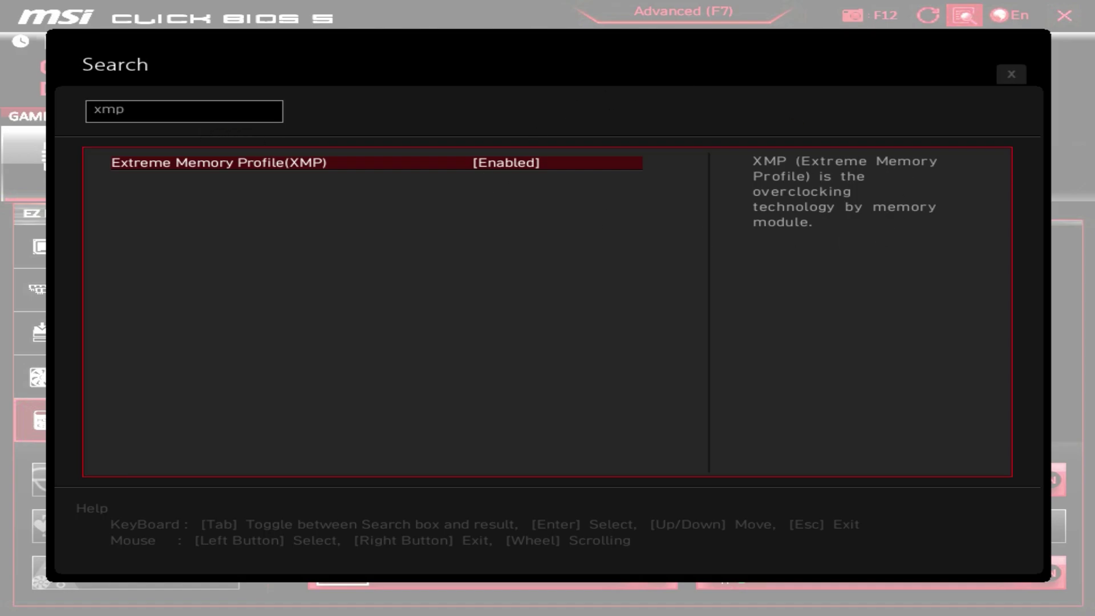
pyautogui.click(1011, 75)
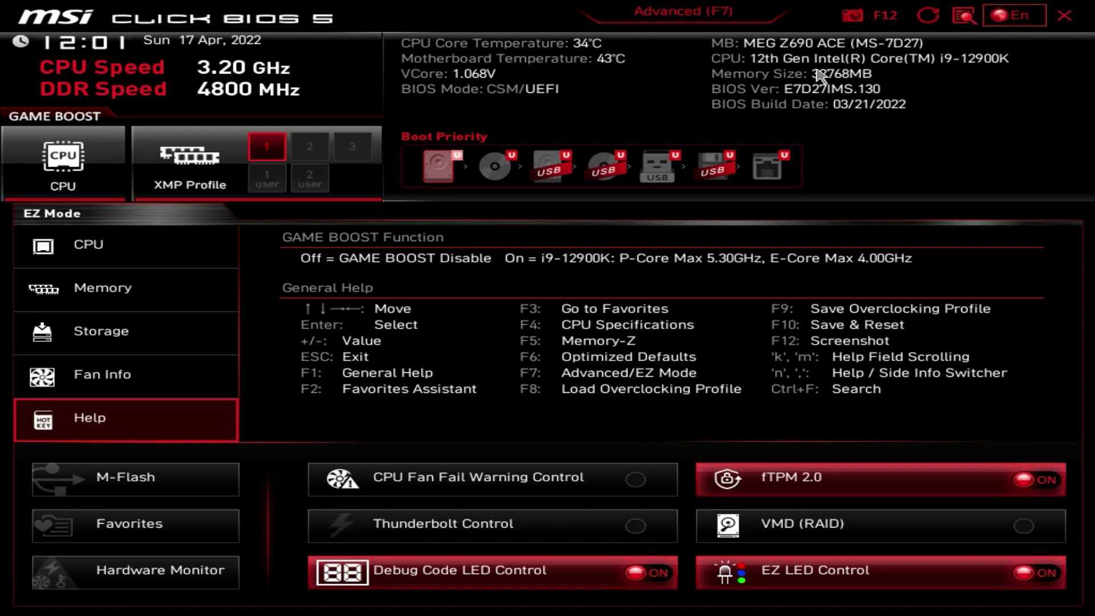
# - Switch to Advanced mode and examine the System Status page of the motherboard settings
pyautogui.click(631, 8)
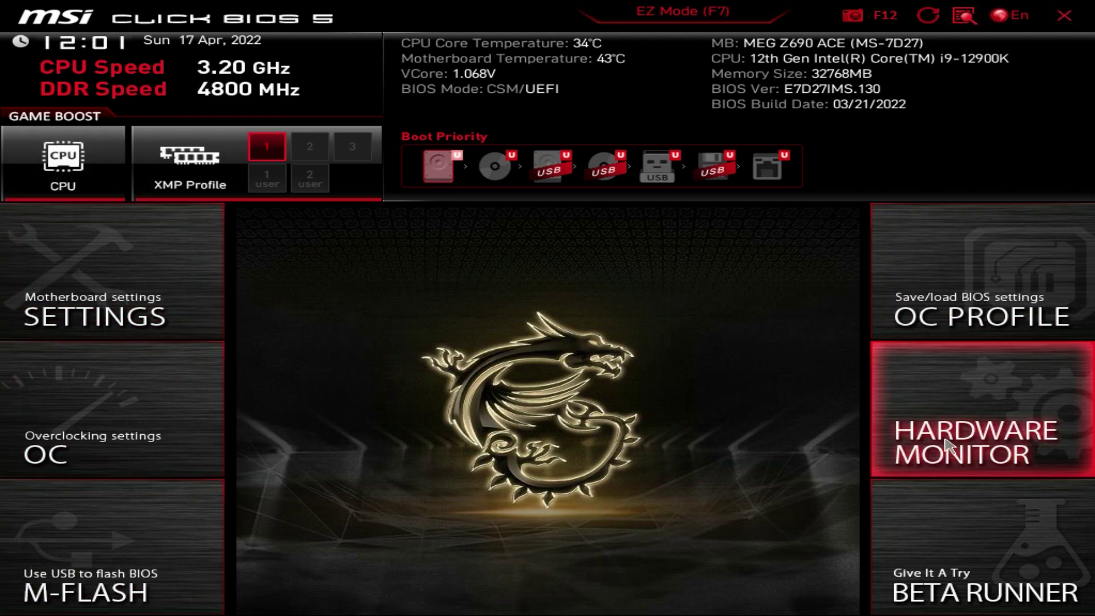
pyautogui.click(86, 287)
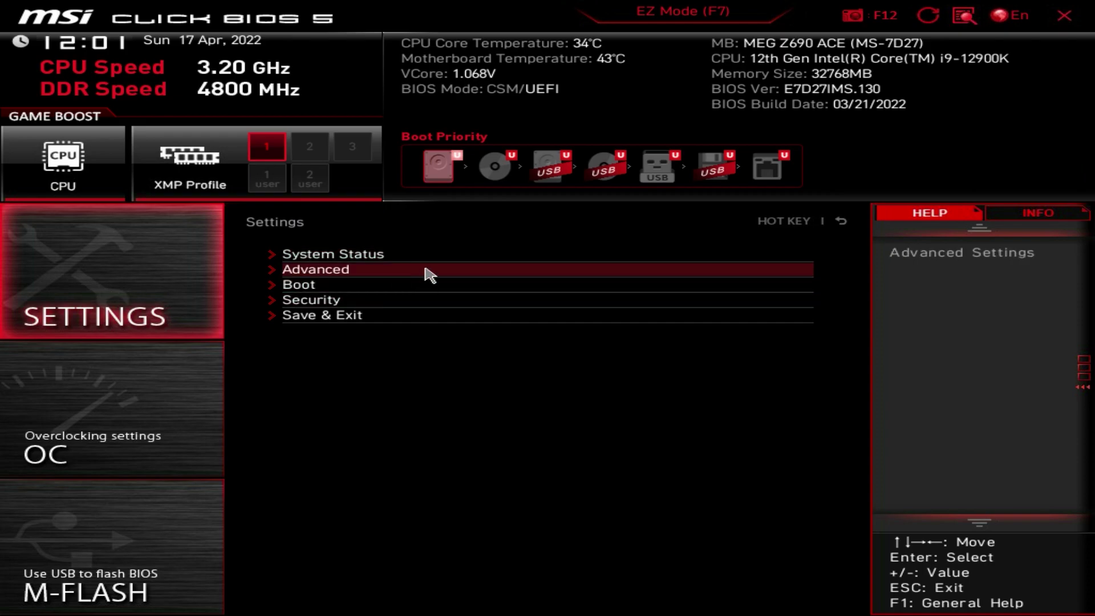
pyautogui.click(409, 257)
pyautogui.scroll(-1, 690, 384)
pyautogui.scroll(1, 693, 383)
pyautogui.scroll(-1, 742, 363)
pyautogui.scroll(-1, 713, 356)
pyautogui.scroll(1, 693, 354)
pyautogui.scroll(-1, 690, 351)
pyautogui.scroll(1, 678, 381)
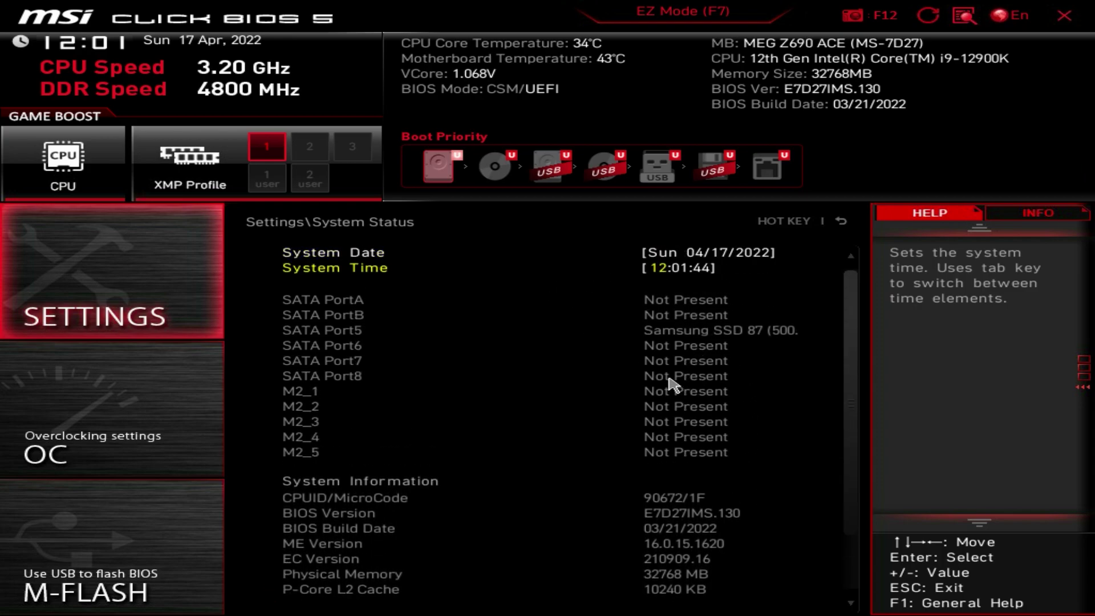
# - Open the PCIe/PCI ASPM Settings within the advanced PCIe/PCI Sub-system Settings
pyautogui.press('Escape')
pyautogui.click(347, 269)
pyautogui.click(346, 254)
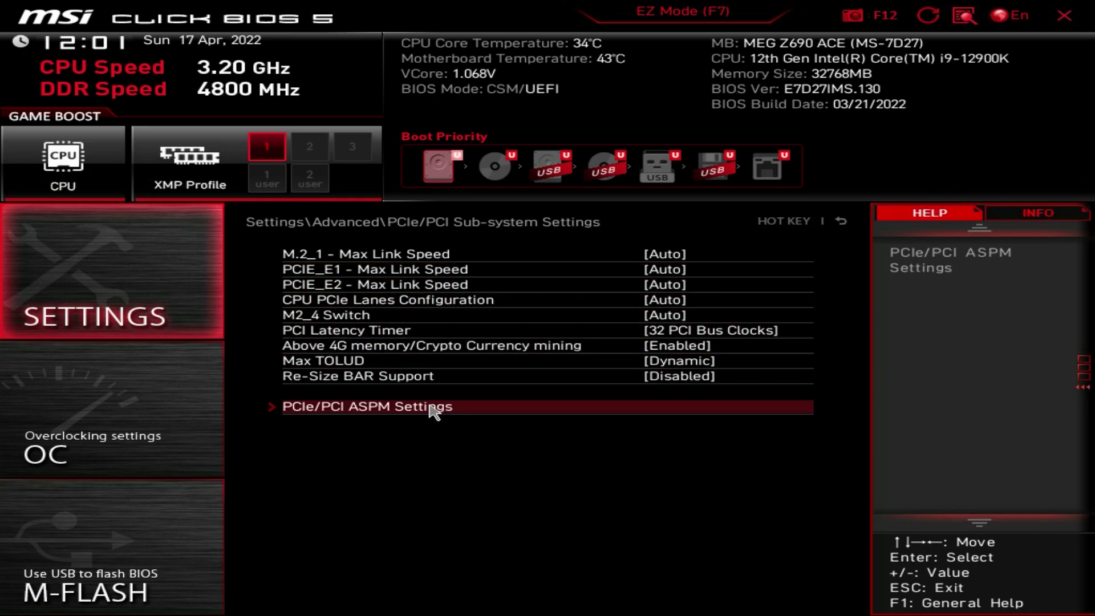
pyautogui.click(372, 406)
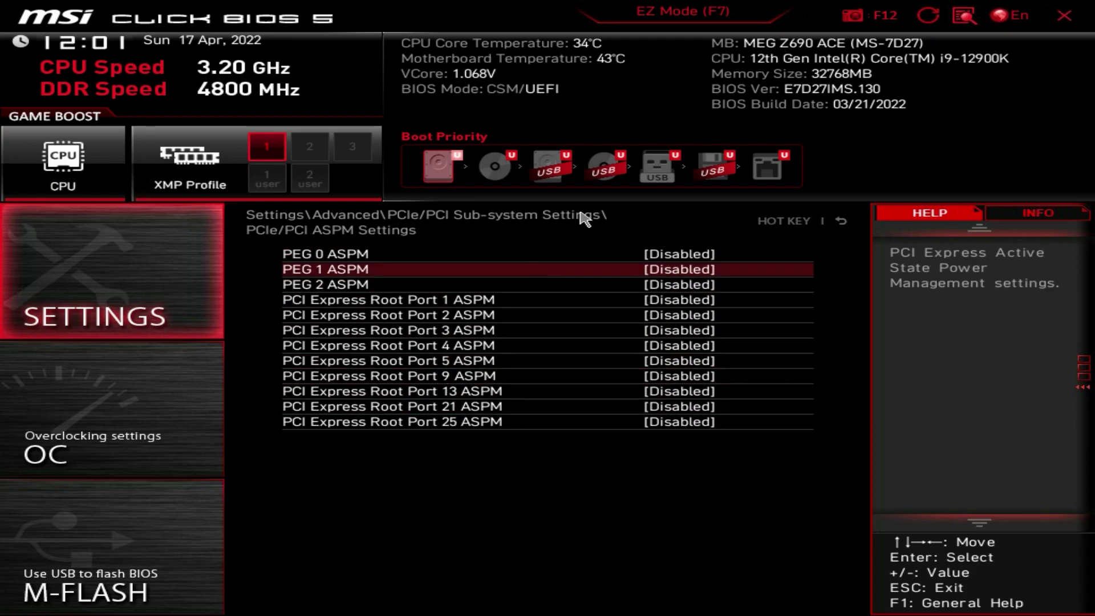
# - Leave the PCIe/PCI pages and open the advanced Integrated Peripherals settings
pyautogui.press('Escape')
pyautogui.press('Escape')
pyautogui.click(403, 288)
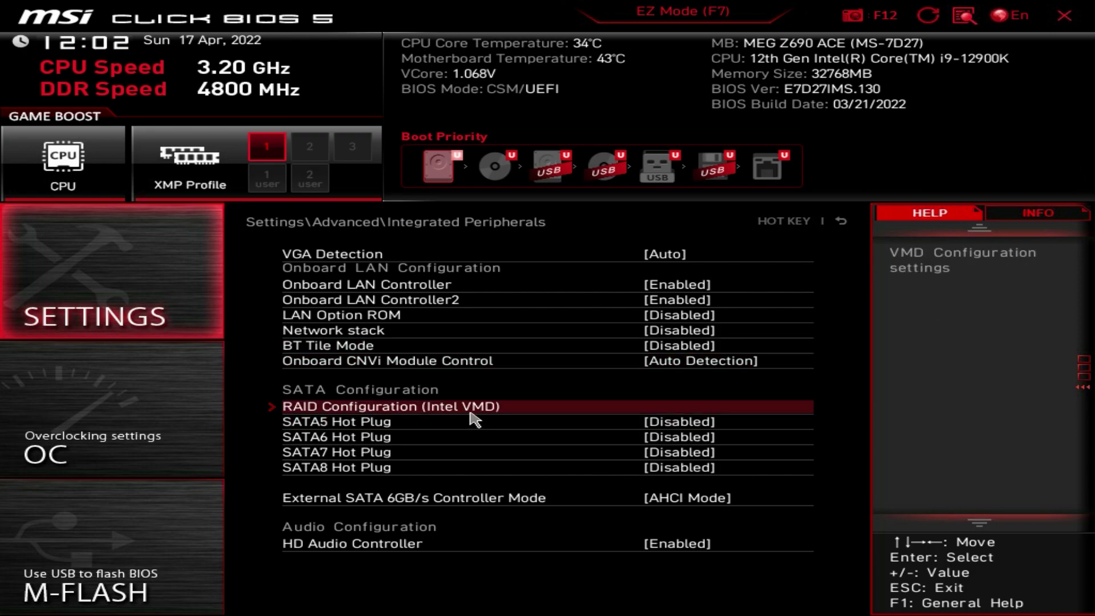
# - Leave the Integrated Peripherals page and view the Integrated Graphics Configuration and Intel (R) Thunderbolt pages
pyautogui.press('Escape')
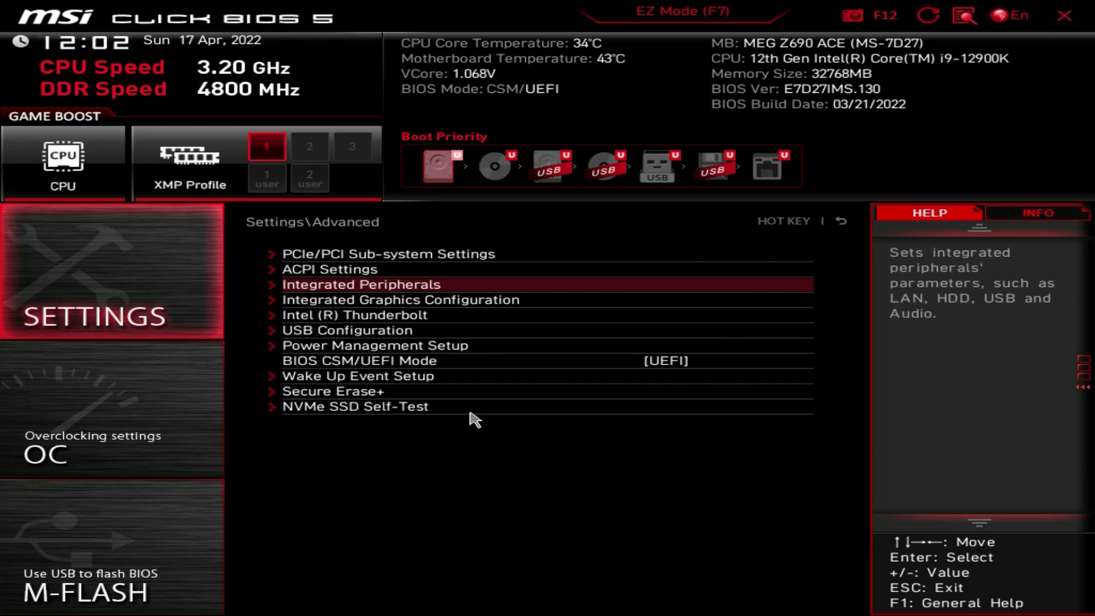
pyautogui.click(425, 301)
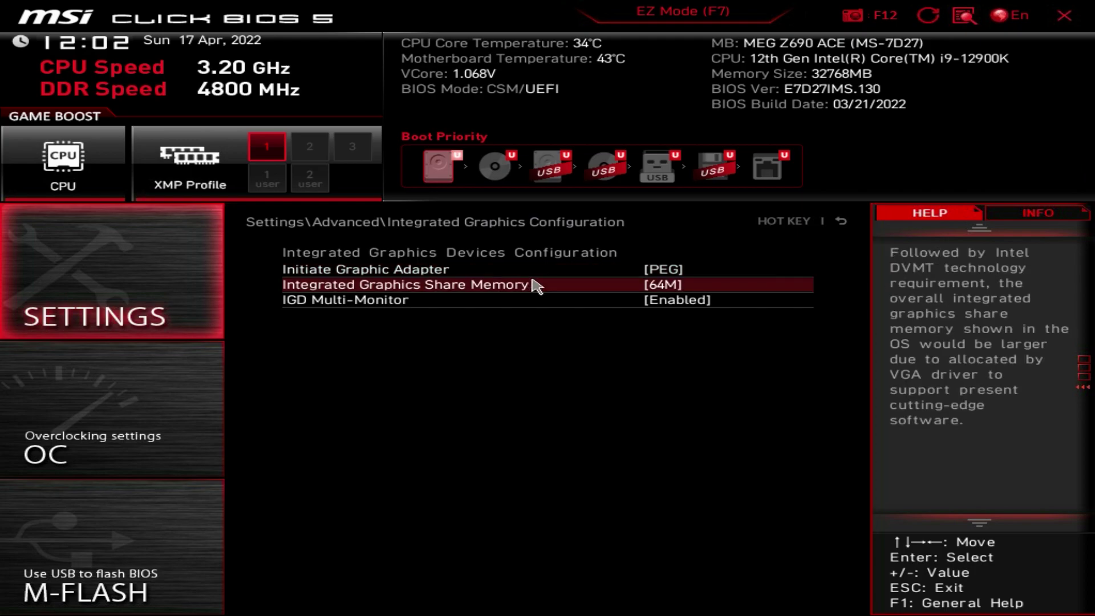
pyautogui.press('Escape')
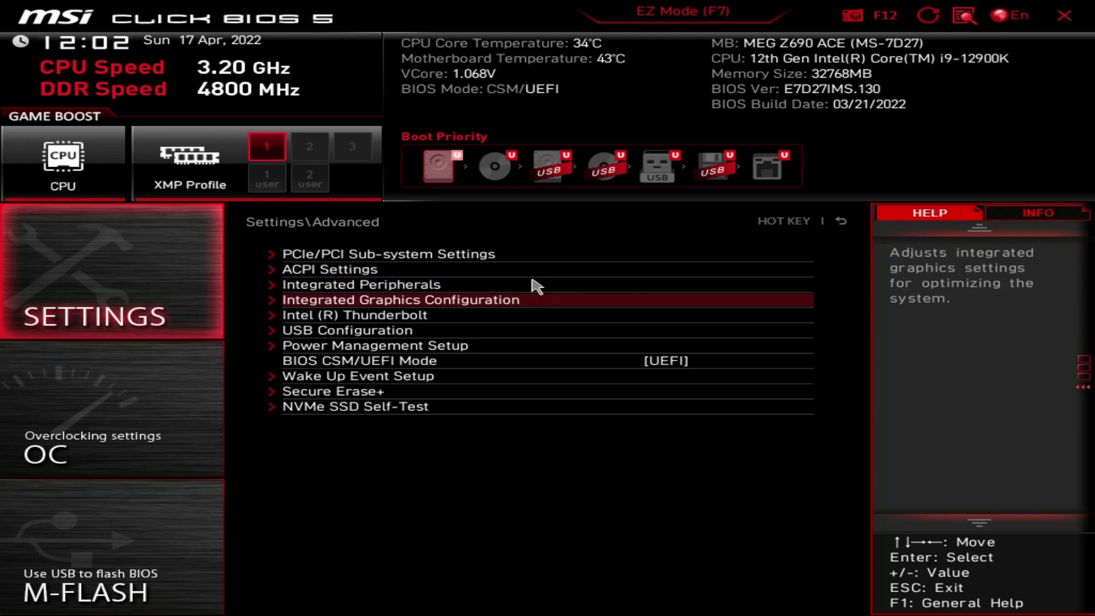
pyautogui.click(465, 320)
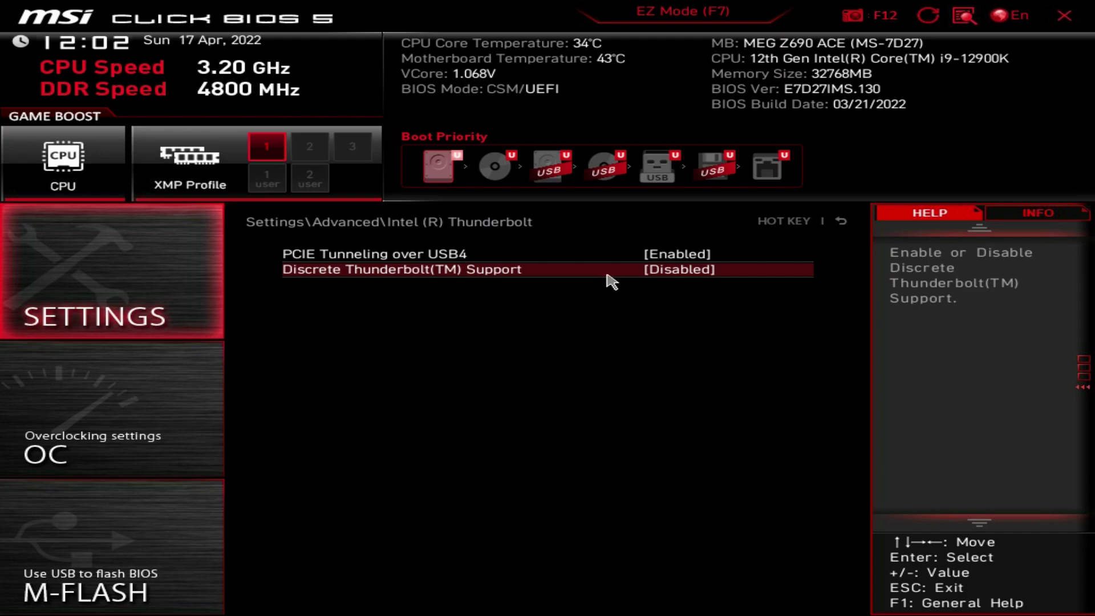
pyautogui.press('Escape')
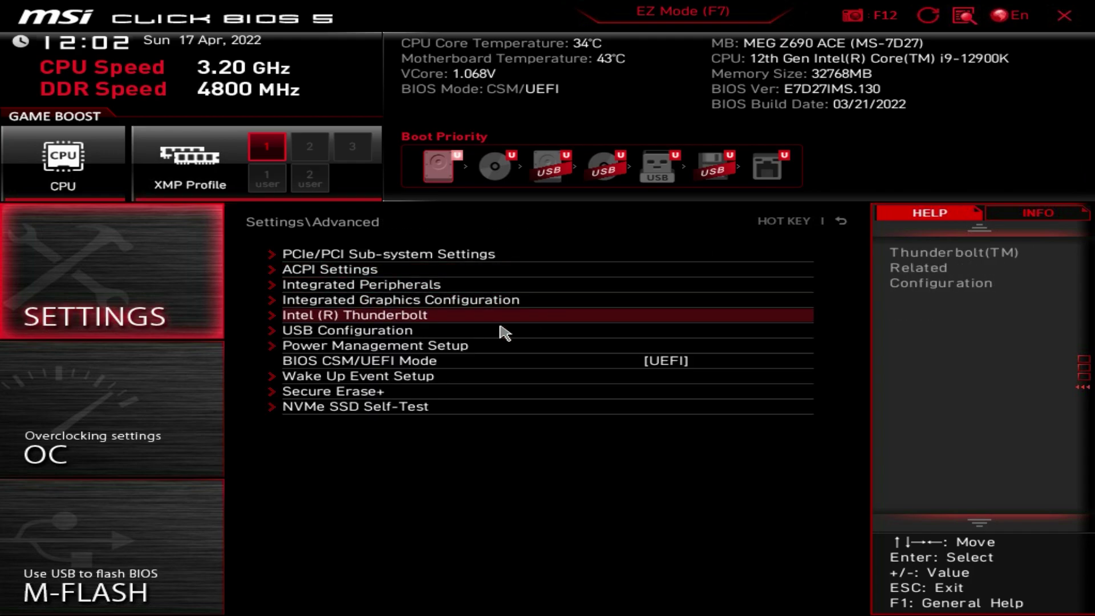
# - View the USB Configuration page and its USB Port Control list, and return to the Advanced settings
pyautogui.click(457, 331)
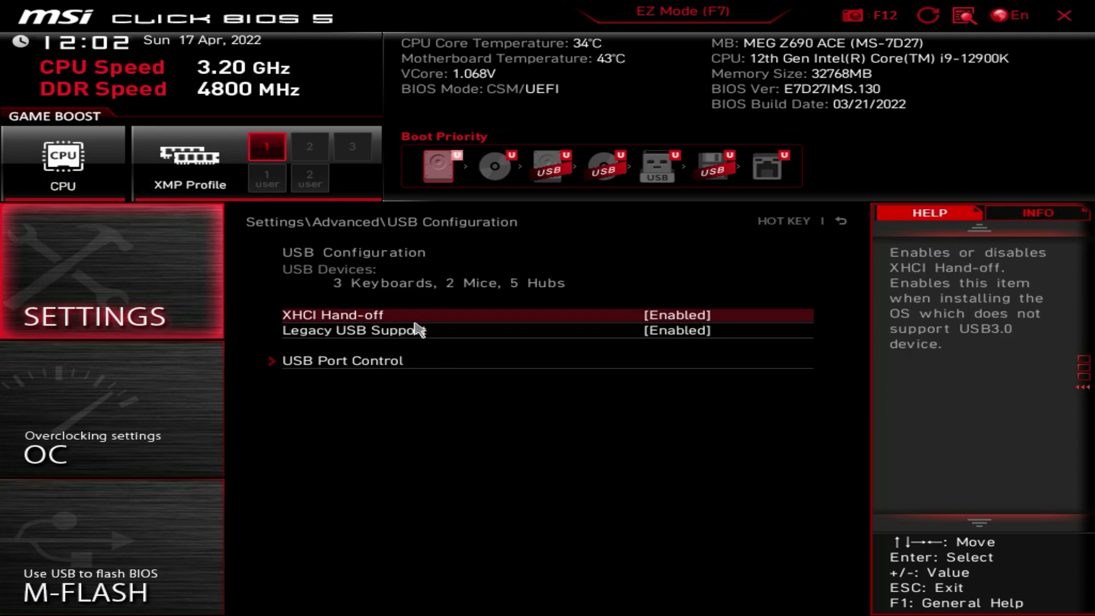
pyautogui.click(371, 363)
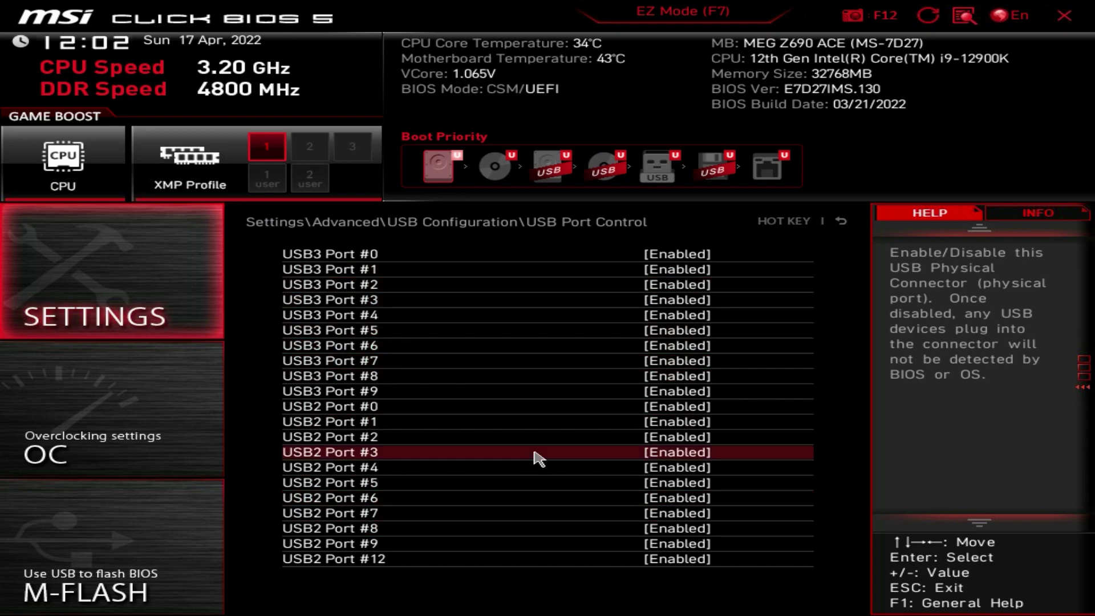
pyautogui.press('Escape')
pyautogui.press('Escape')
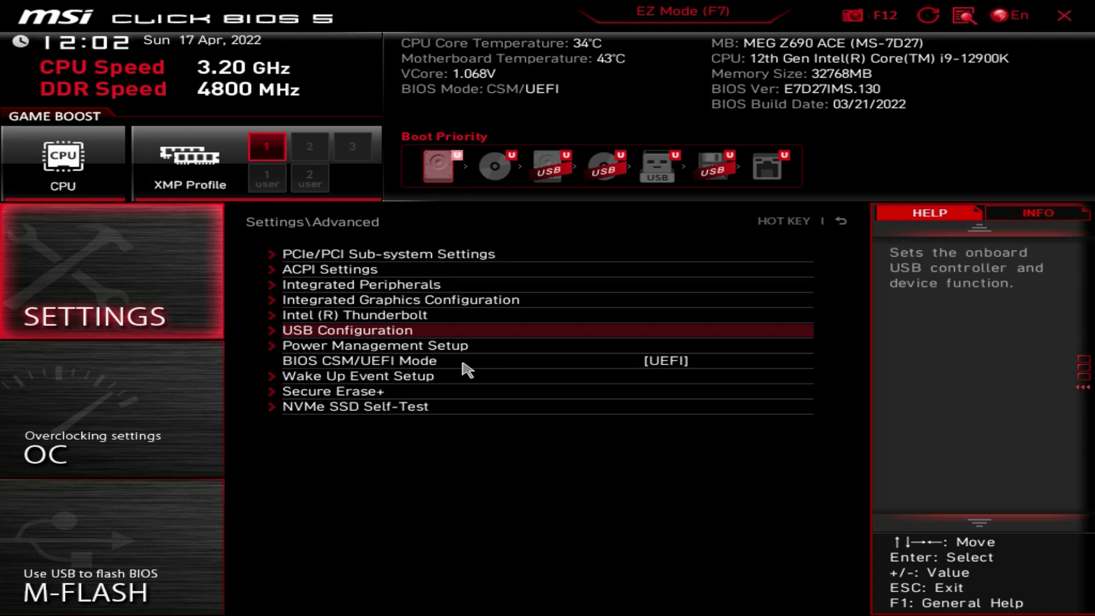
# - View the Power Management Setup and Wake Up Event Setup pages of the Advanced settings
pyautogui.click(391, 352)
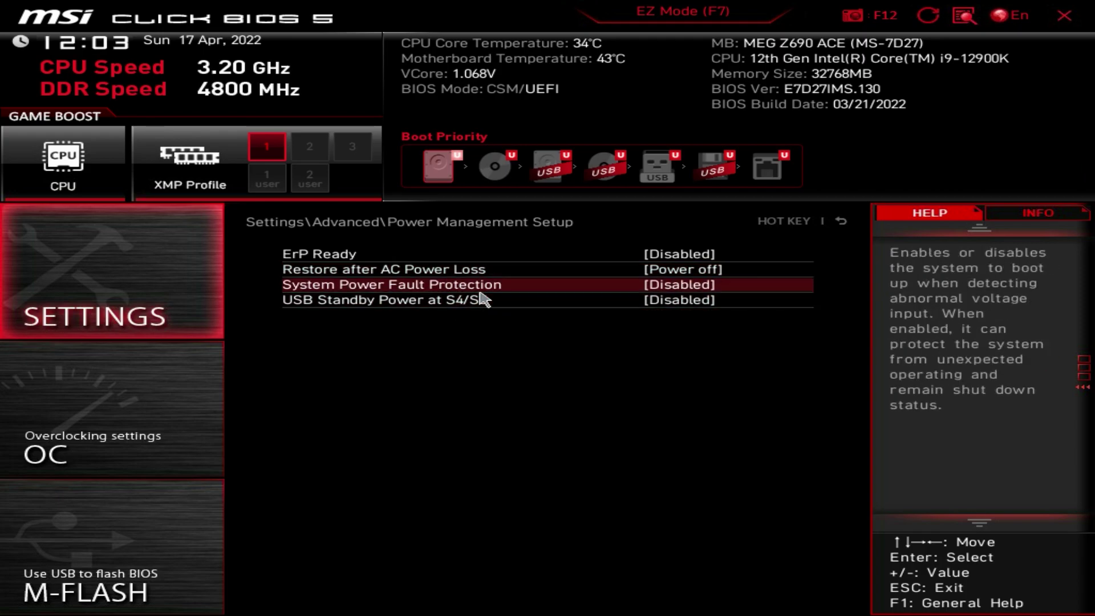
pyautogui.rightClick(469, 277)
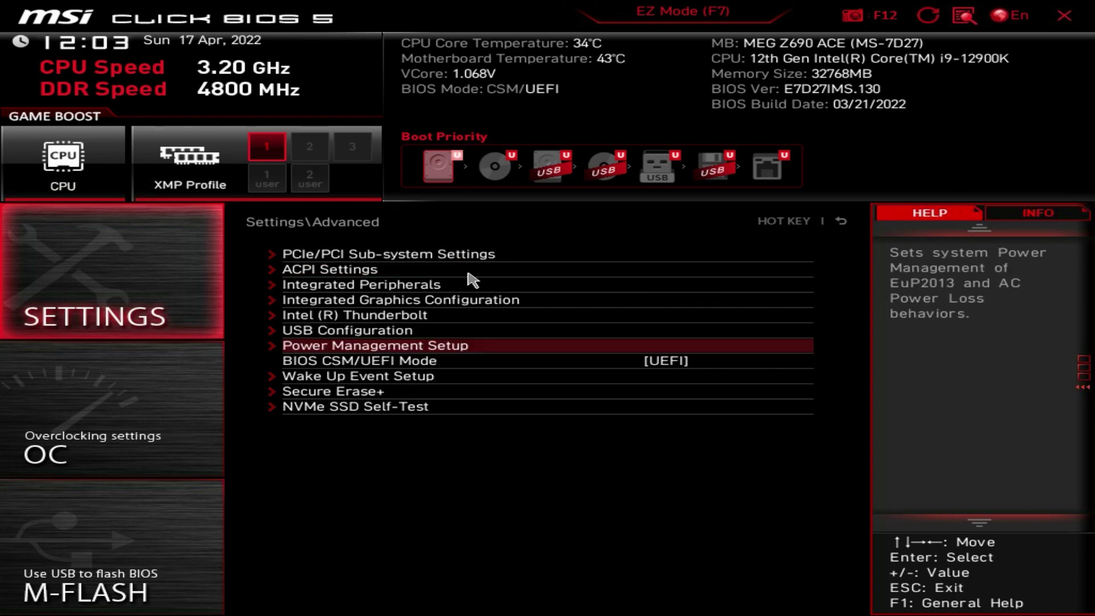
pyautogui.press('Up')
pyautogui.click(528, 377)
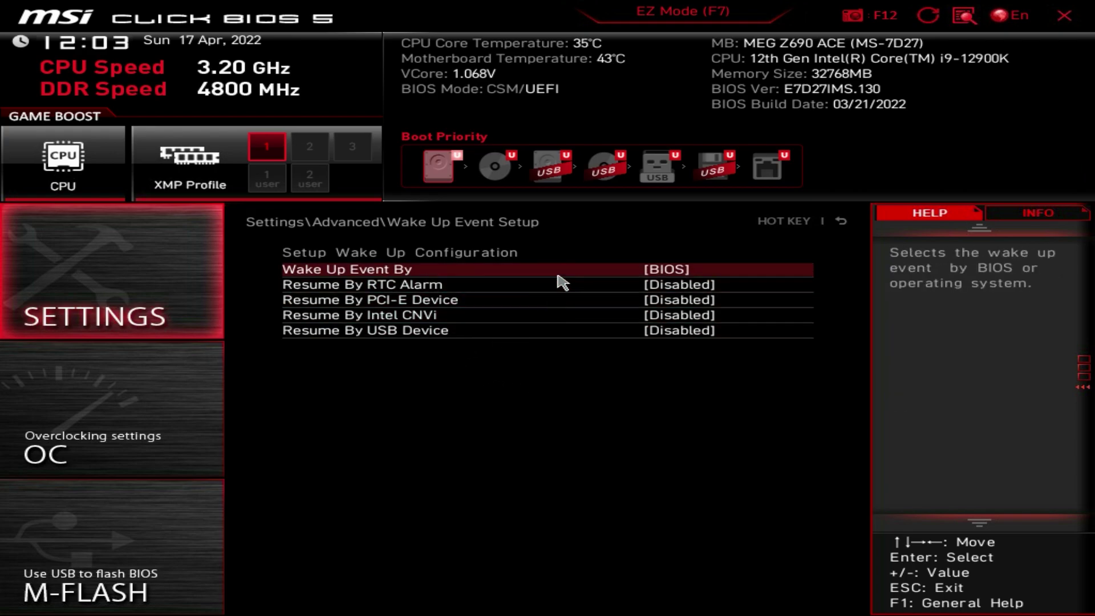
pyautogui.press('Escape')
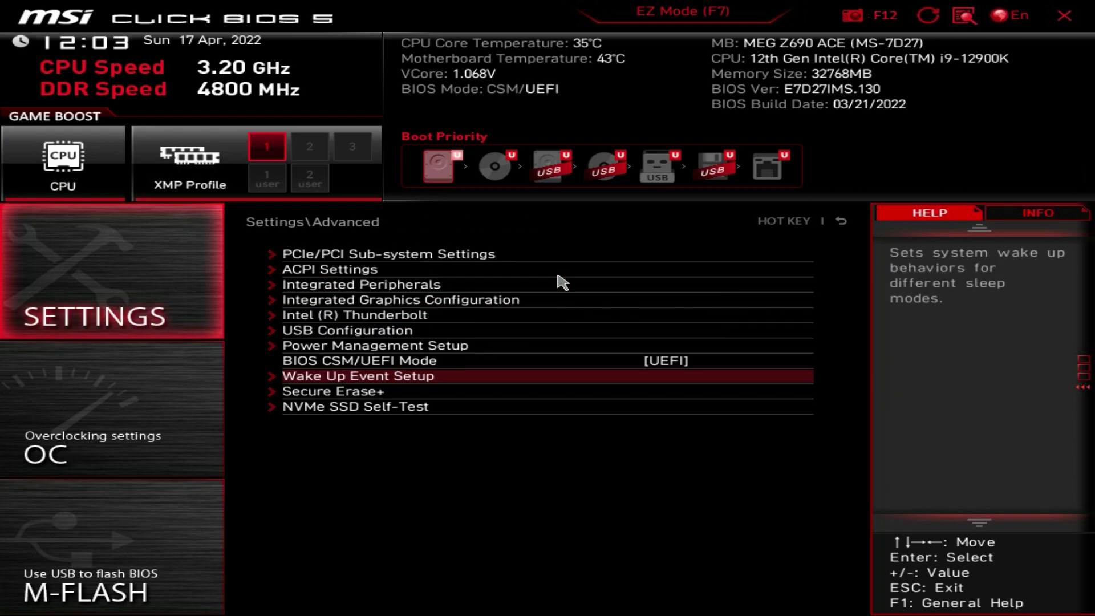
# - Open the Secure Erase+ prompt, decline it, and return to the main Settings page
pyautogui.click(473, 389)
pyautogui.press('Right')
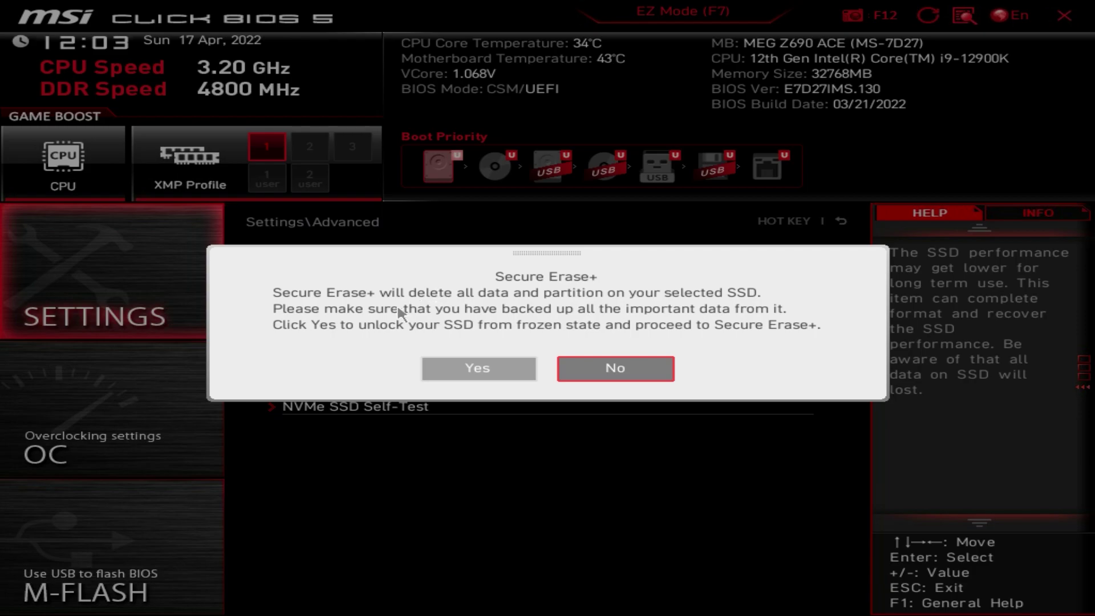
pyautogui.click(597, 376)
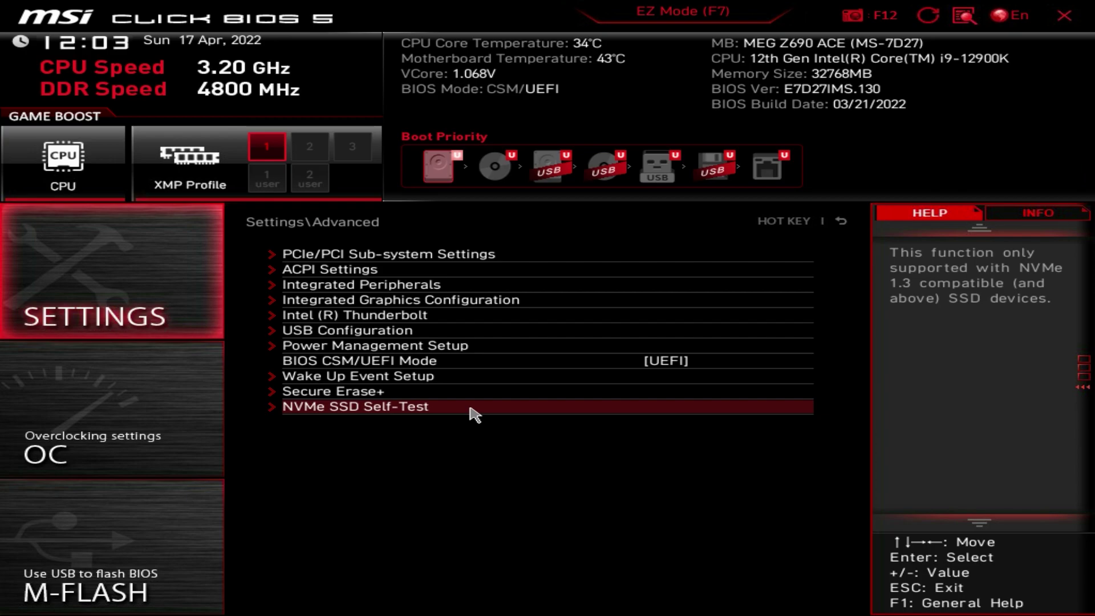
pyautogui.press('Escape')
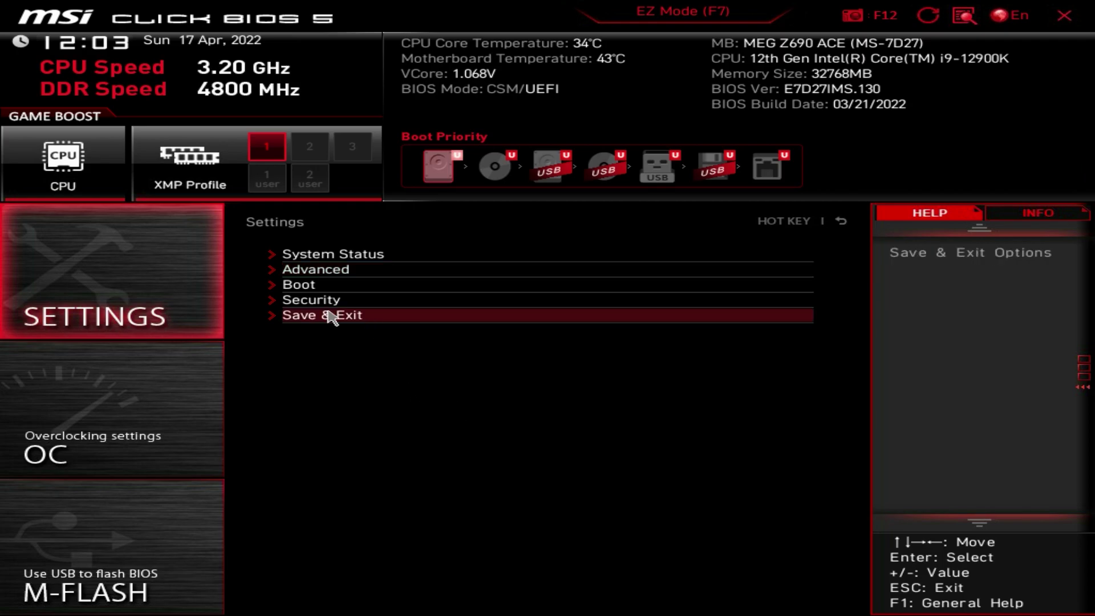
# - View the Boot settings and the UEFI Hard Disk Drive BBS Priorities, and return to the main Settings page
pyautogui.click(306, 285)
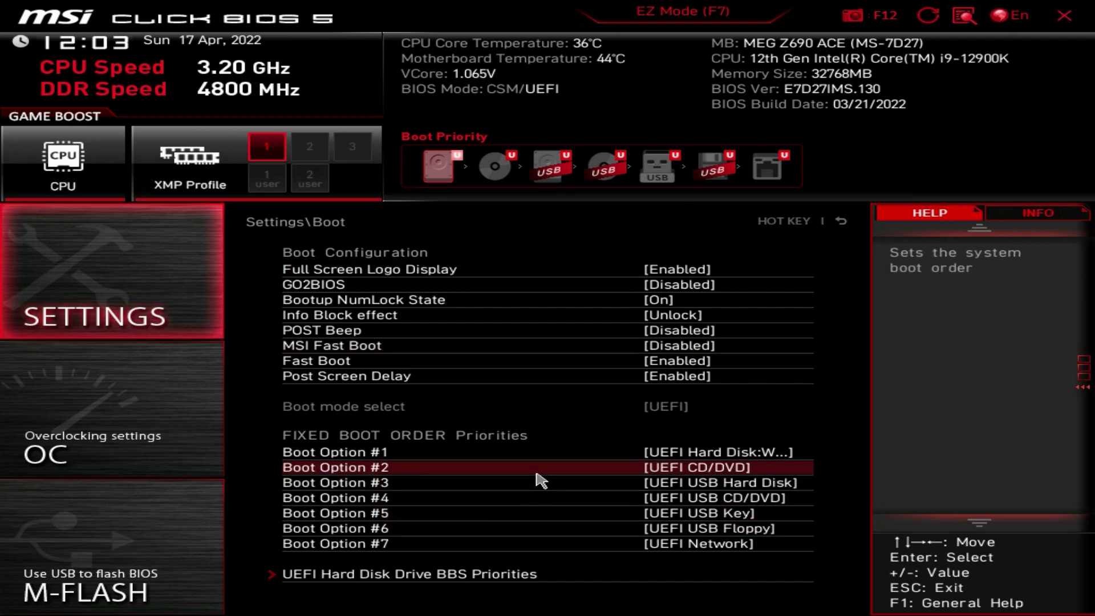
pyautogui.click(429, 577)
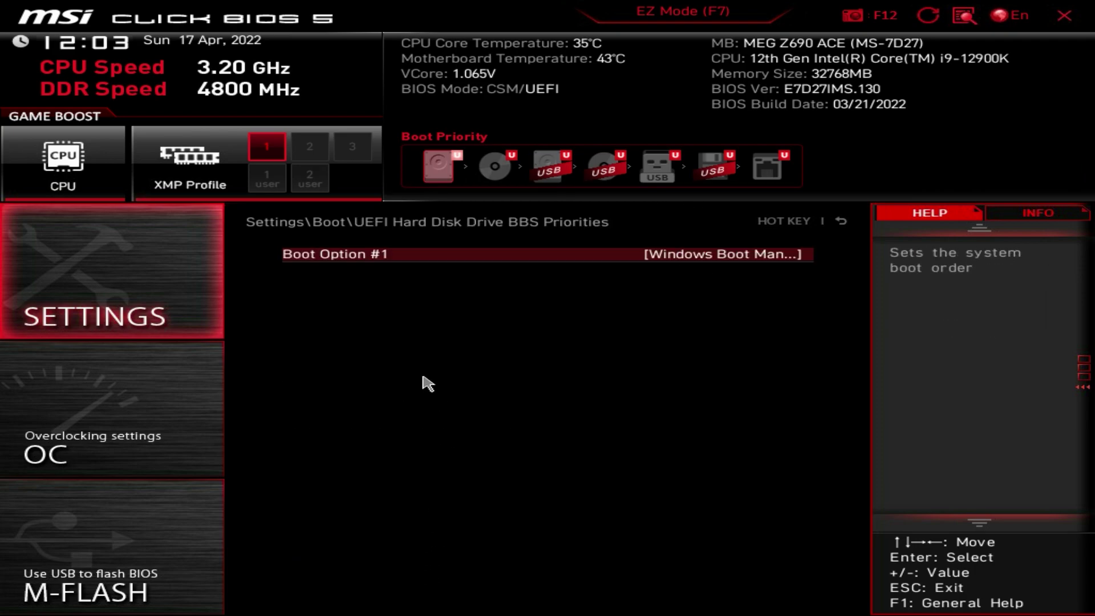
pyautogui.press('Escape')
pyautogui.press('Escape')
# - View the TPM Device Selection options under Security's Trusted Computing page and leave them without choosing one
pyautogui.press('Down')
pyautogui.press('Down')
pyautogui.click(342, 301)
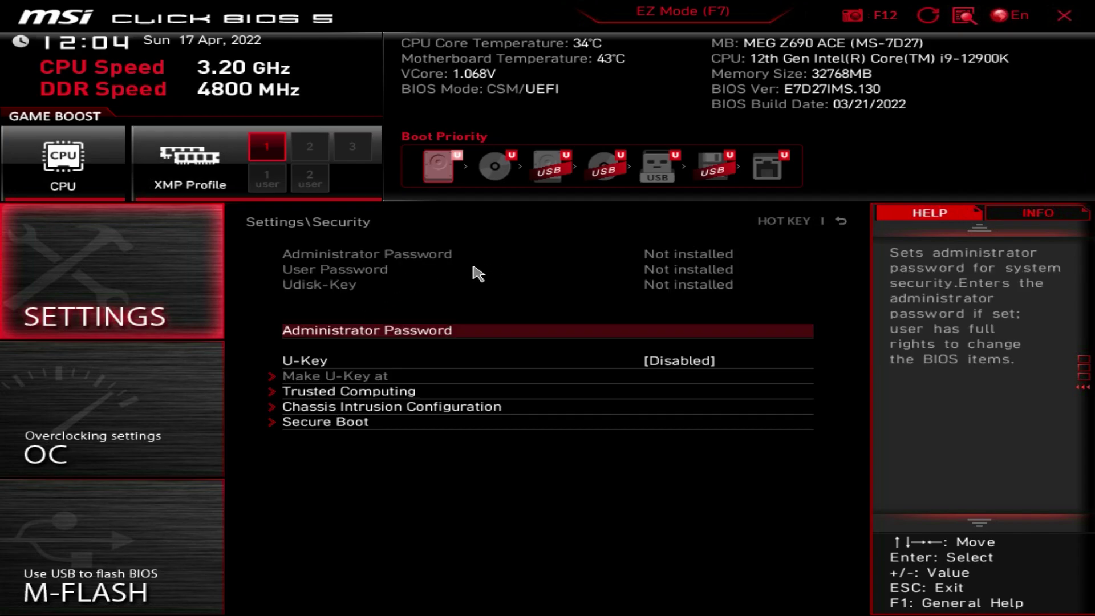
pyautogui.click(402, 394)
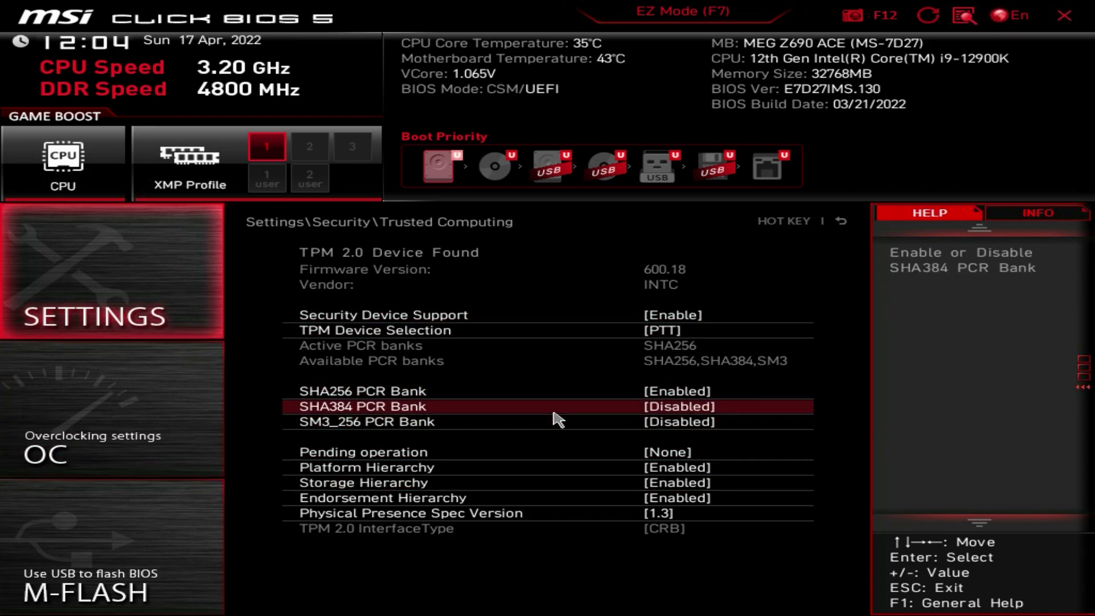
pyautogui.click(465, 333)
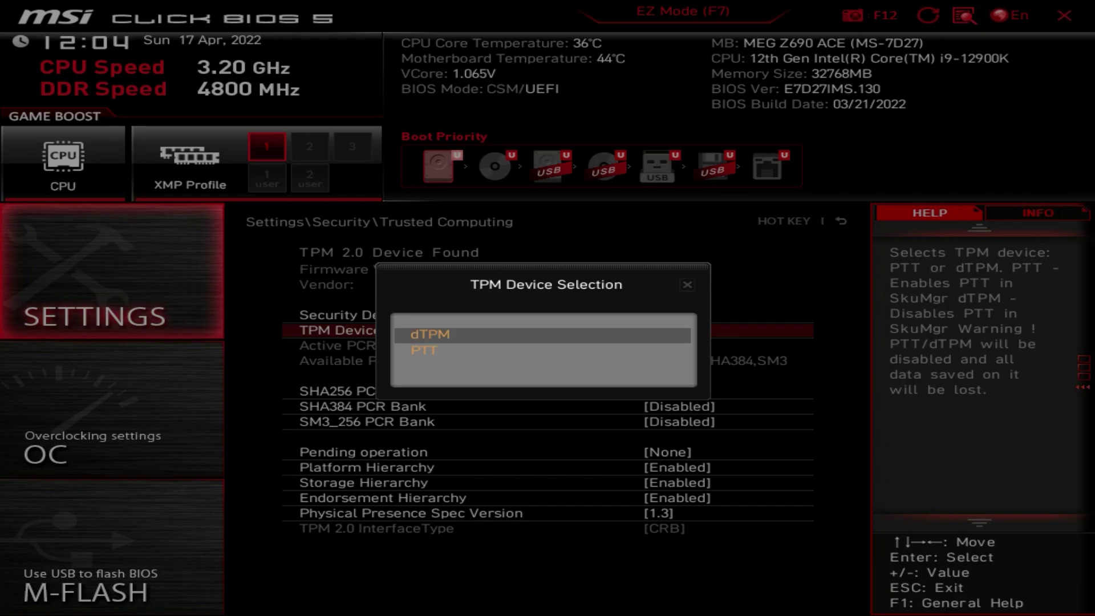
pyautogui.press('Escape')
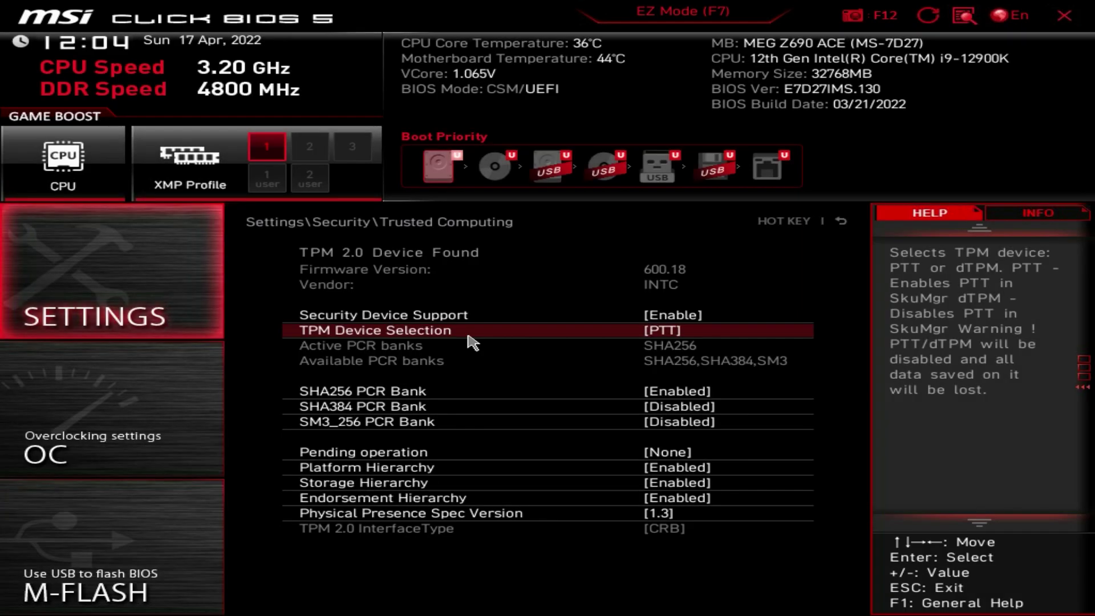
pyautogui.press('Escape')
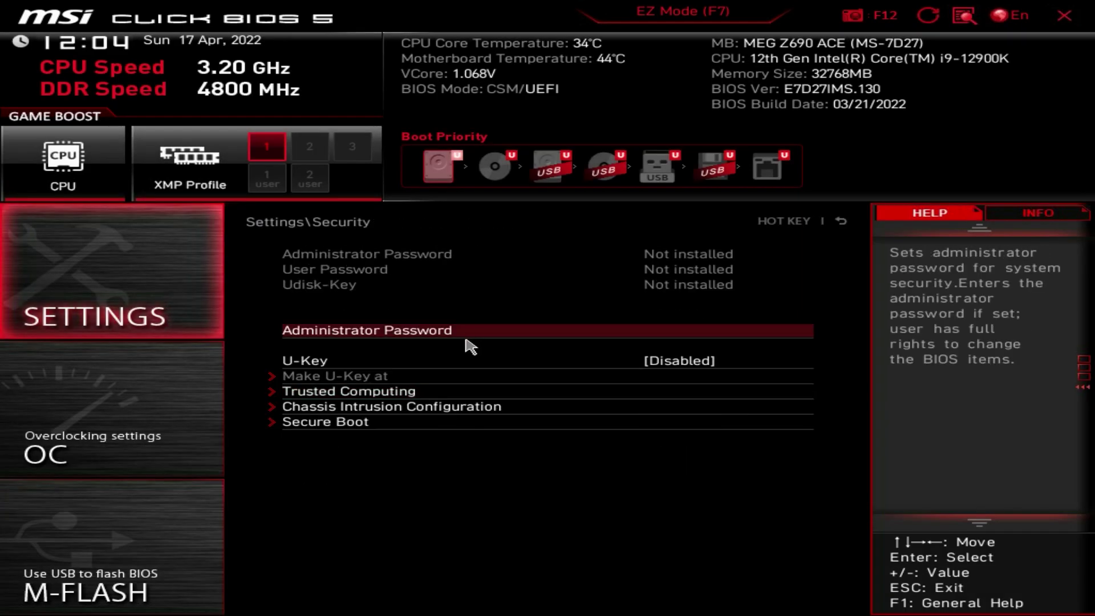
# - View the Chassis Intrusion Configuration and Secure Boot pages under Security, and return to the main Settings page
pyautogui.click(390, 407)
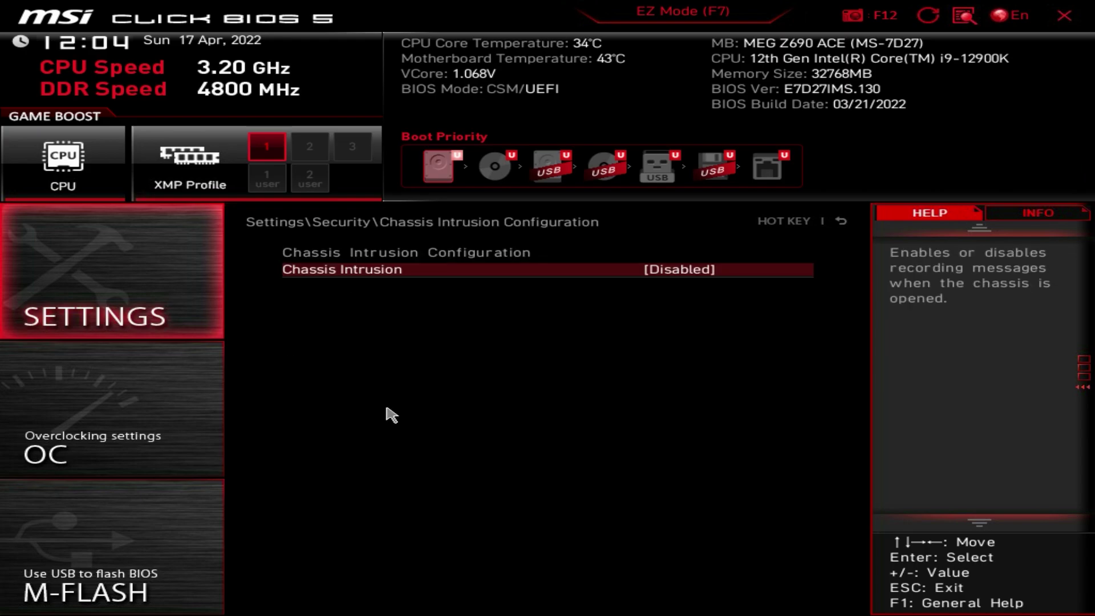
pyautogui.press('Escape')
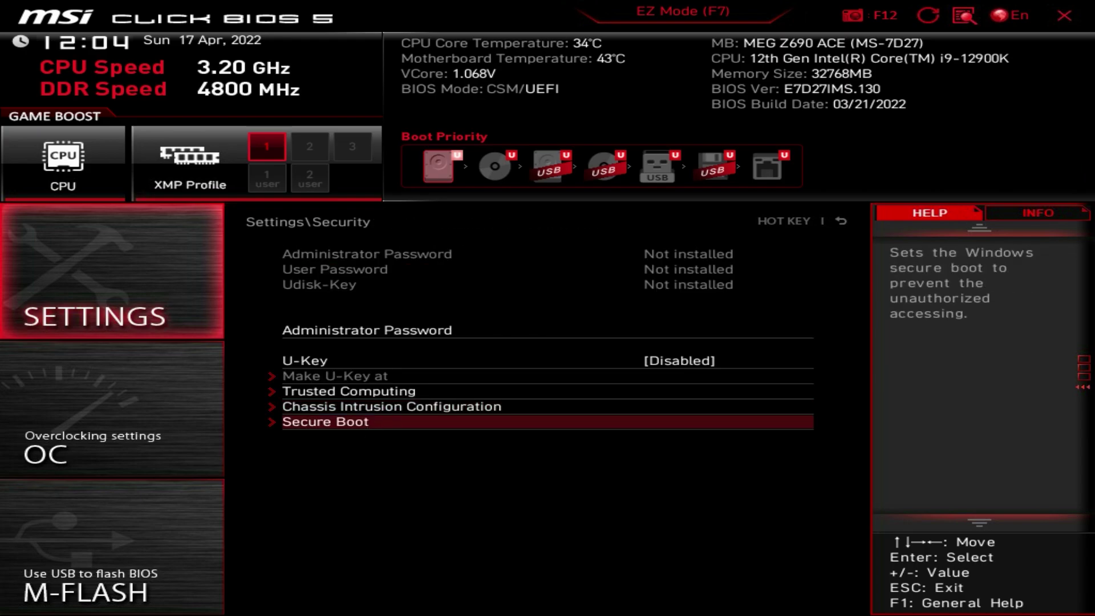
pyautogui.click(368, 426)
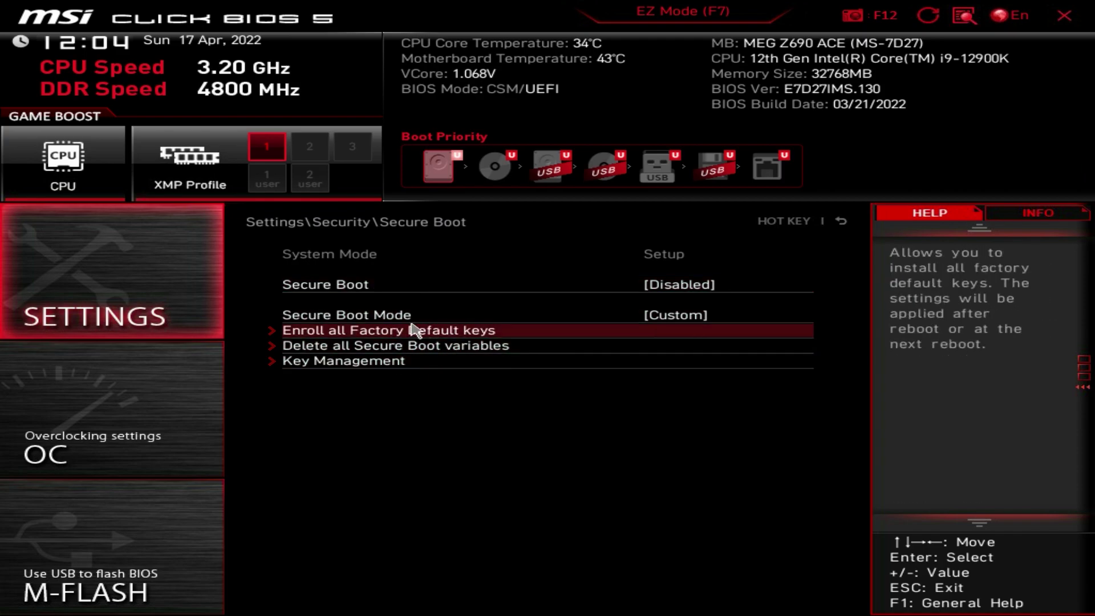
pyautogui.press('Escape')
pyautogui.press('Escape')
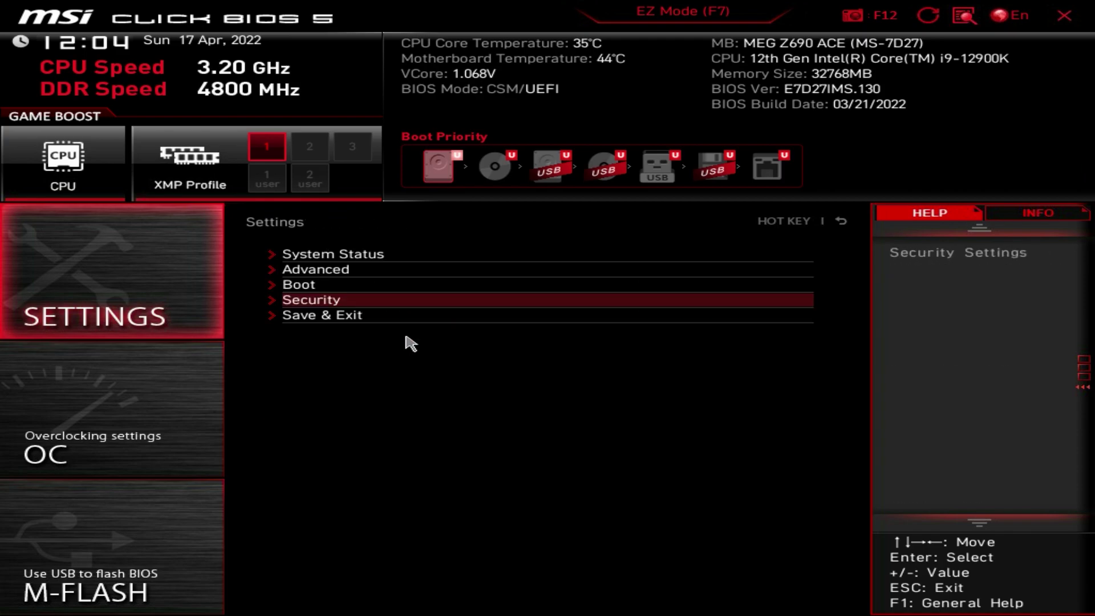
# - View the Save & Exit options and open the Overclocking settings, leaving the P-Core Ratio unedited
pyautogui.click(351, 328)
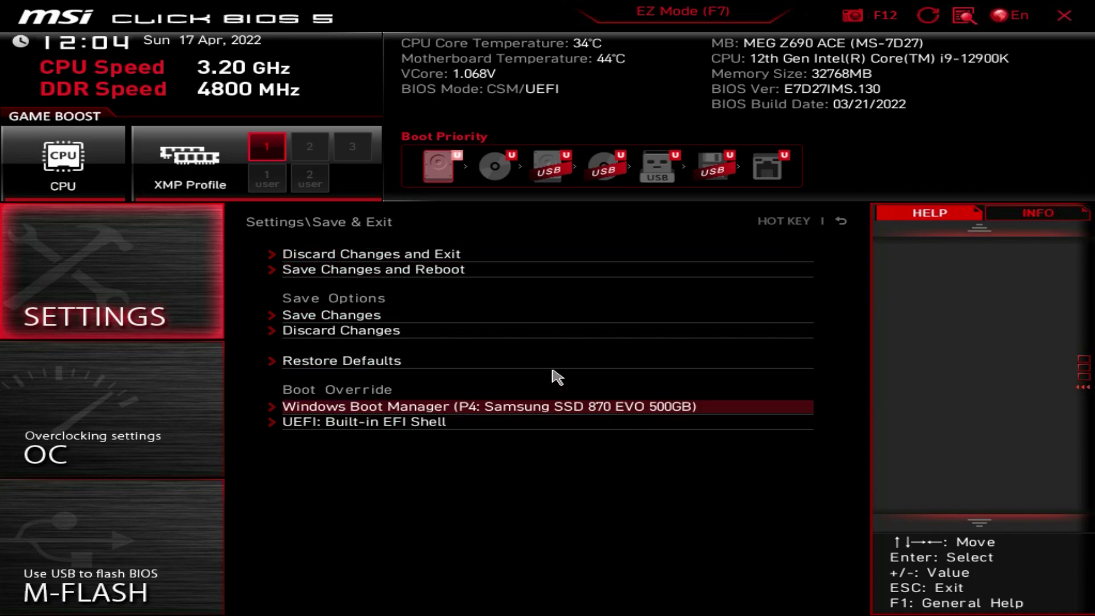
pyautogui.rightClick(439, 330)
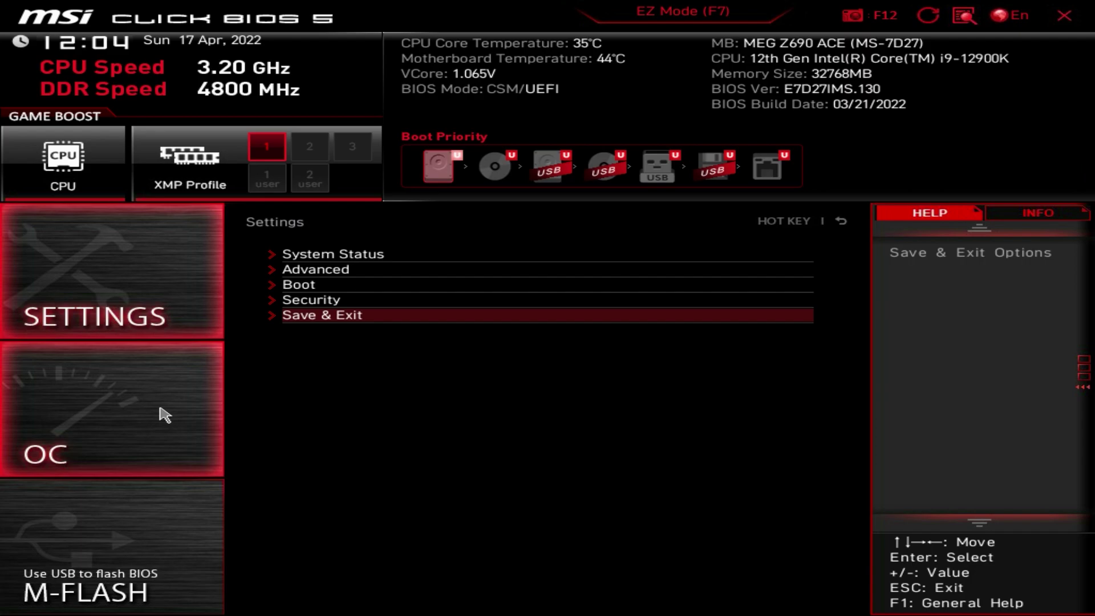
pyautogui.click(128, 430)
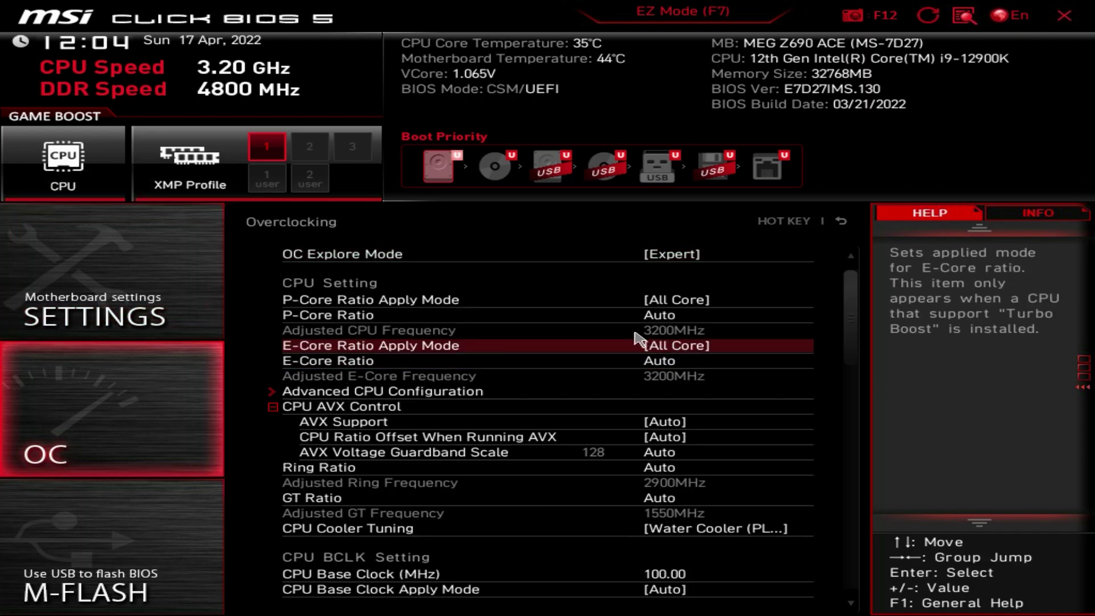
pyautogui.click(610, 319)
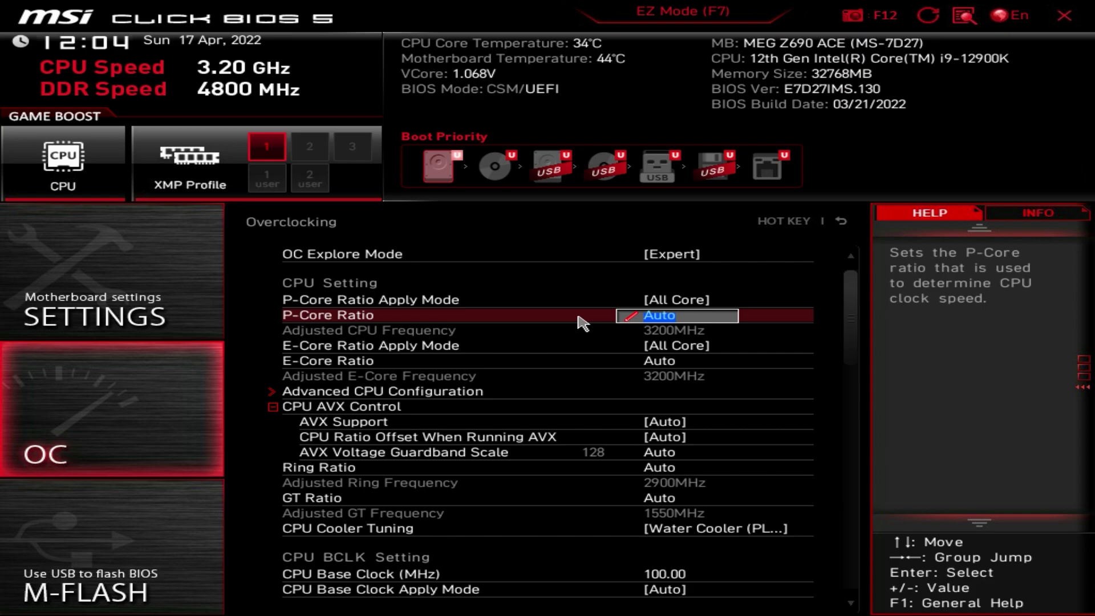
pyautogui.press('Escape')
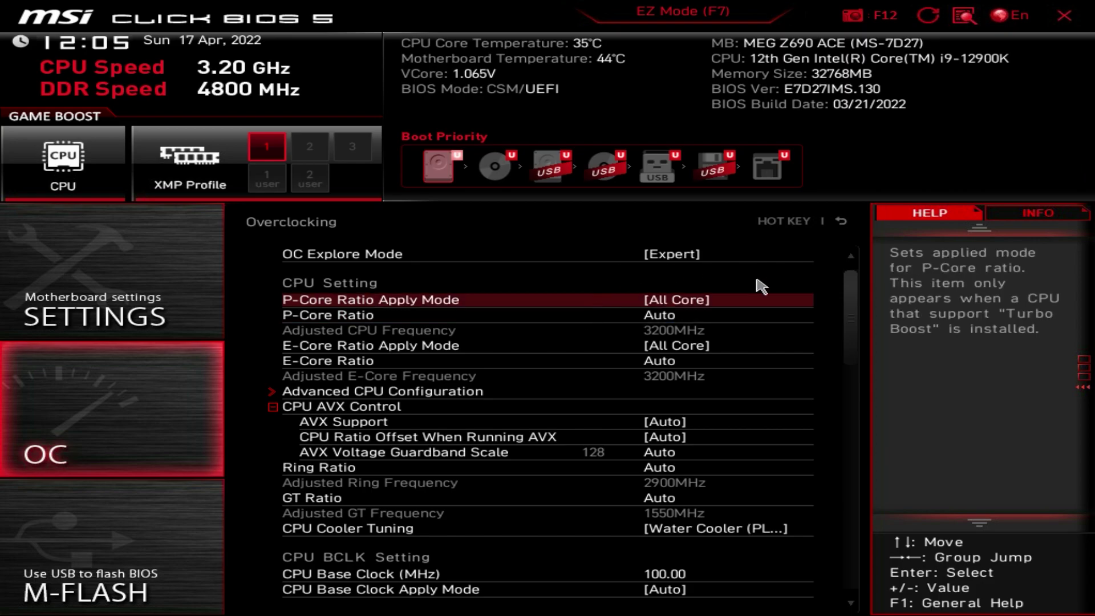
# - Switch the OC Explore Mode to Normal and back to Expert
pyautogui.click(686, 253)
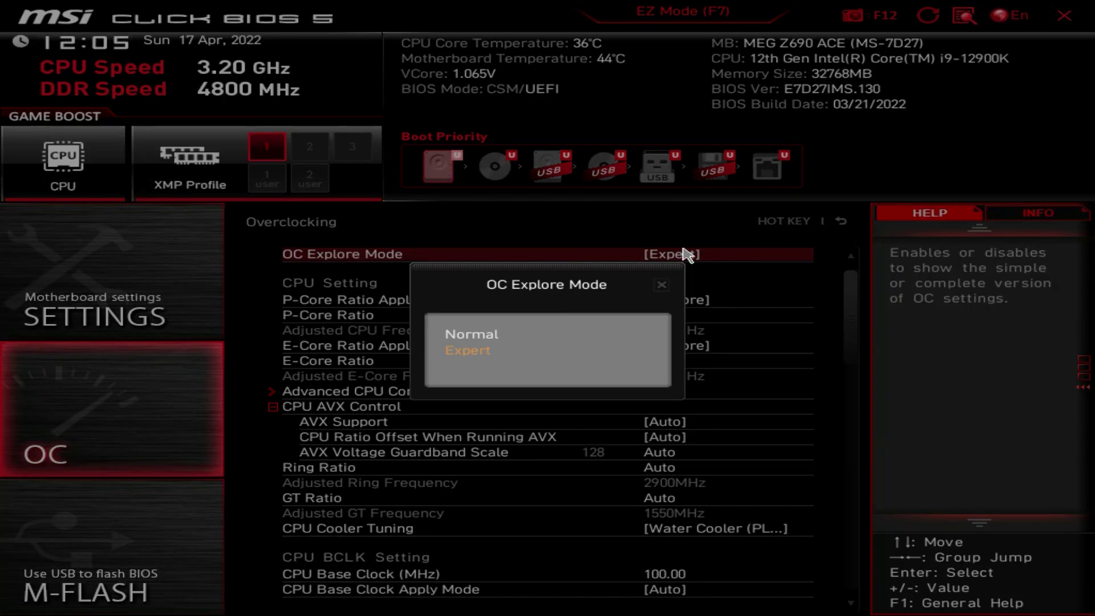
pyautogui.click(464, 334)
pyautogui.click(686, 254)
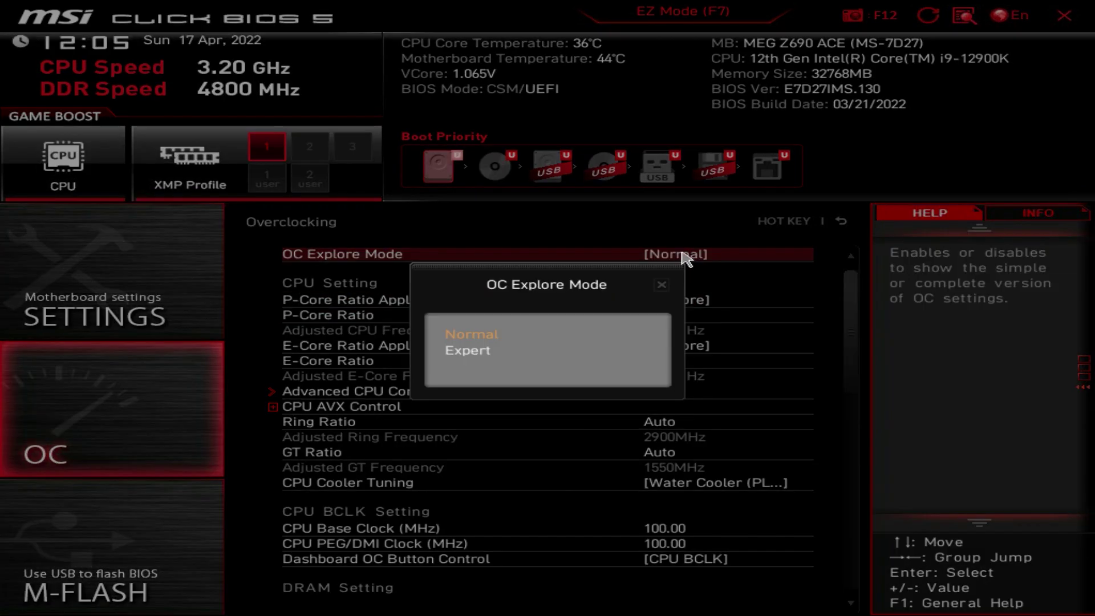
pyautogui.click(476, 350)
pyautogui.click(735, 317)
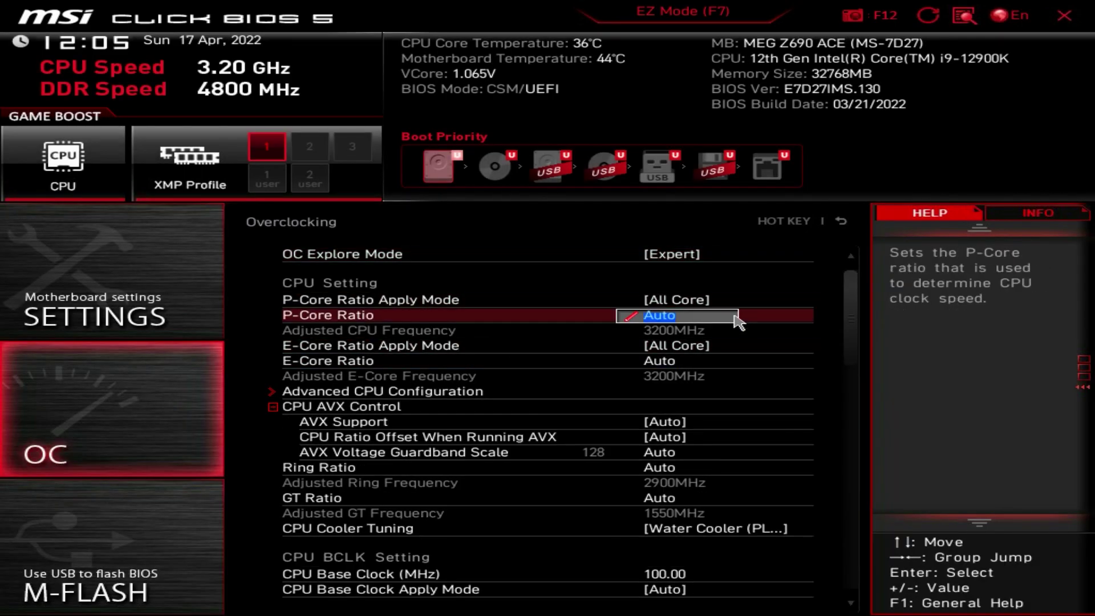
pyautogui.press('Escape')
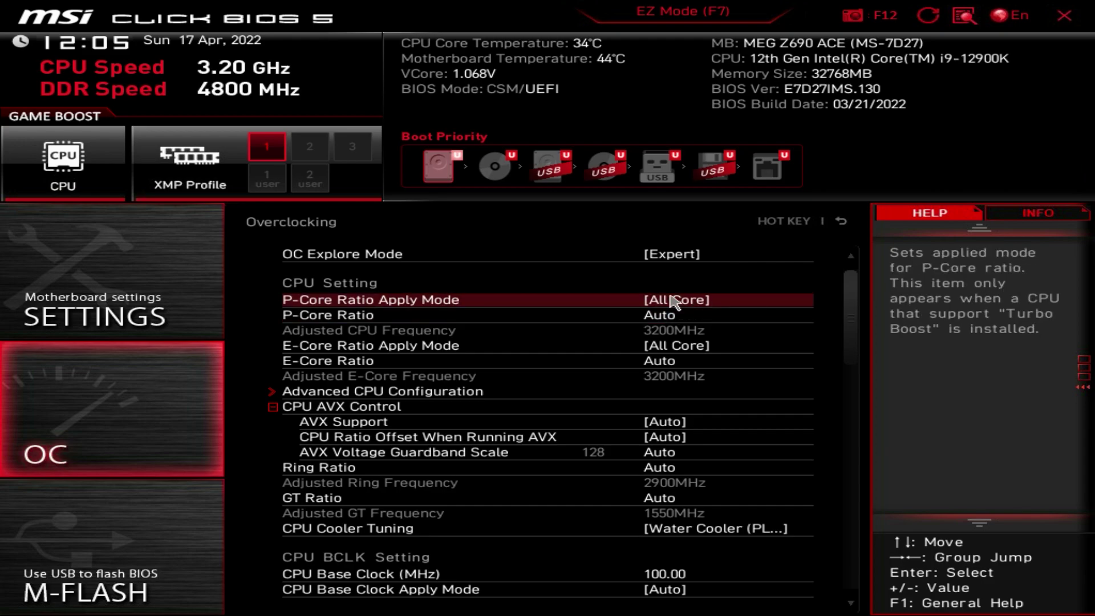
# - Set the P-Core Ratio Apply Mode to Turbo Ratio and review the turbo ratio settings for the P-Core groups
pyautogui.click(674, 301)
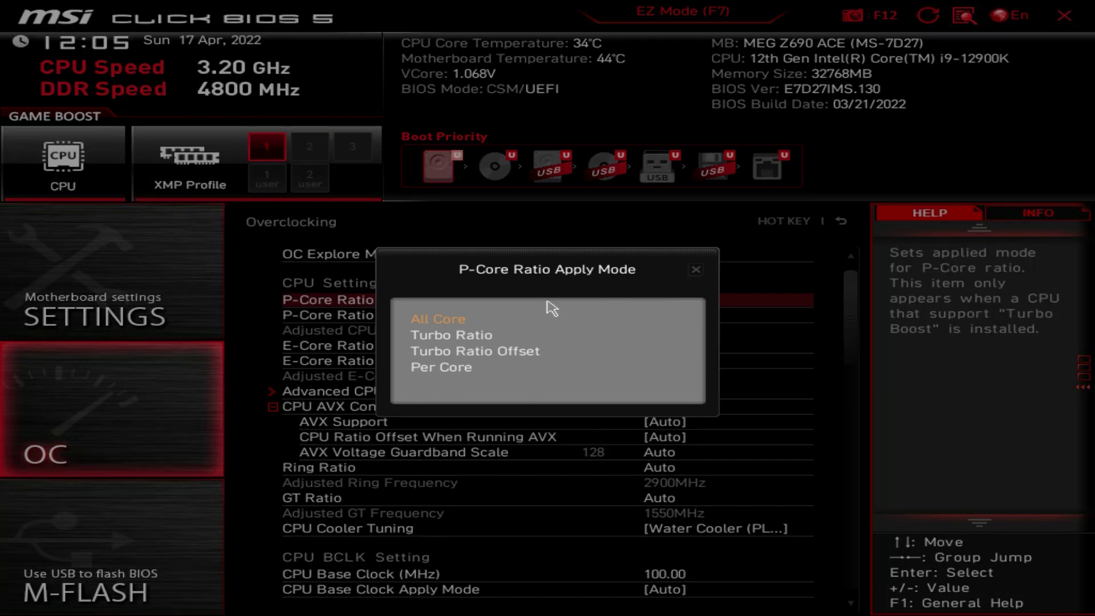
pyautogui.click(502, 336)
pyautogui.click(607, 332)
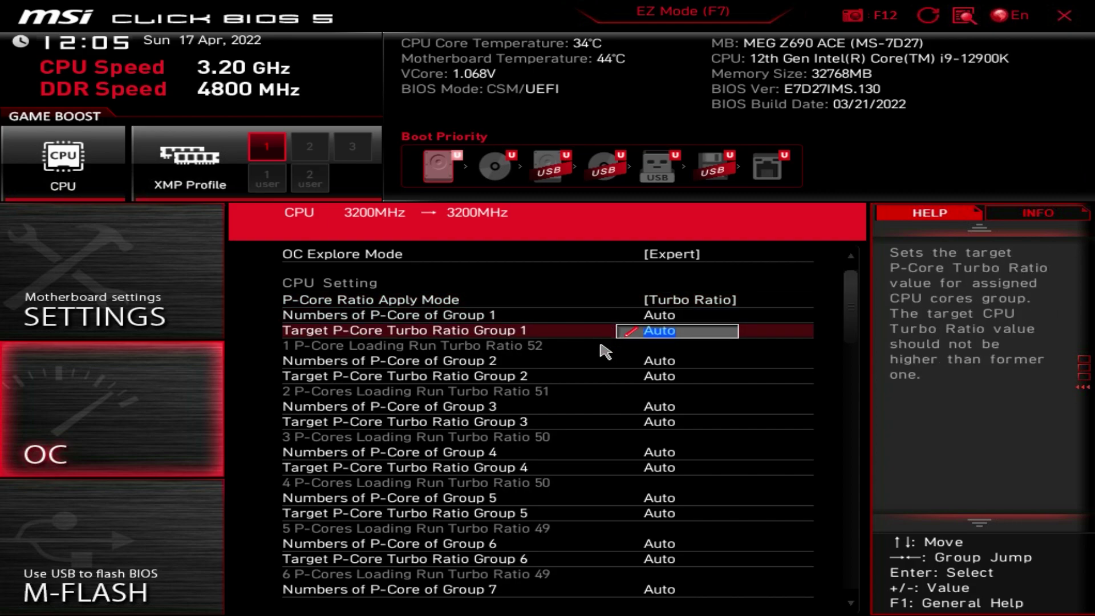
pyautogui.scroll(-4, 613, 360)
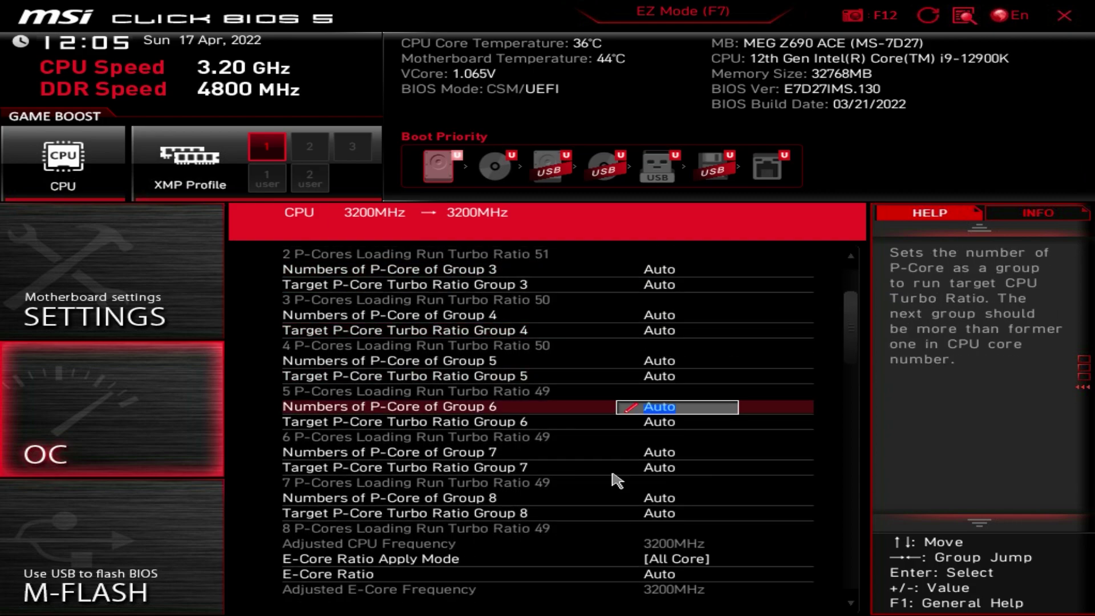
pyautogui.scroll(4, 648, 419)
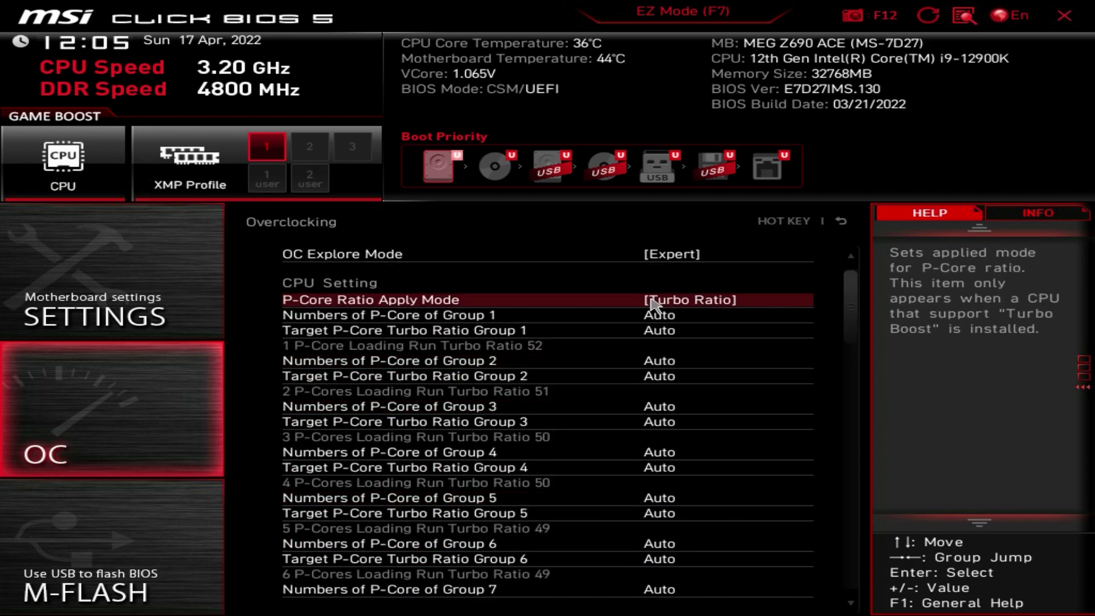
# - Switch the P-Core Ratio Apply Mode to Turbo Ratio Offset, to Per Core, and back to All Core
pyautogui.click(664, 303)
pyautogui.click(564, 353)
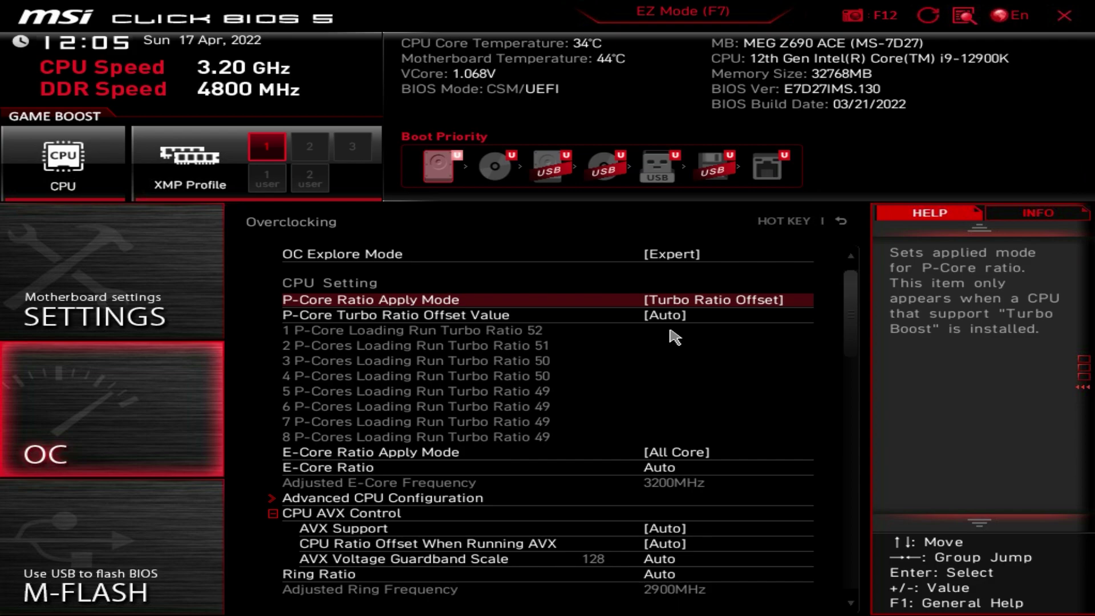
pyautogui.click(709, 303)
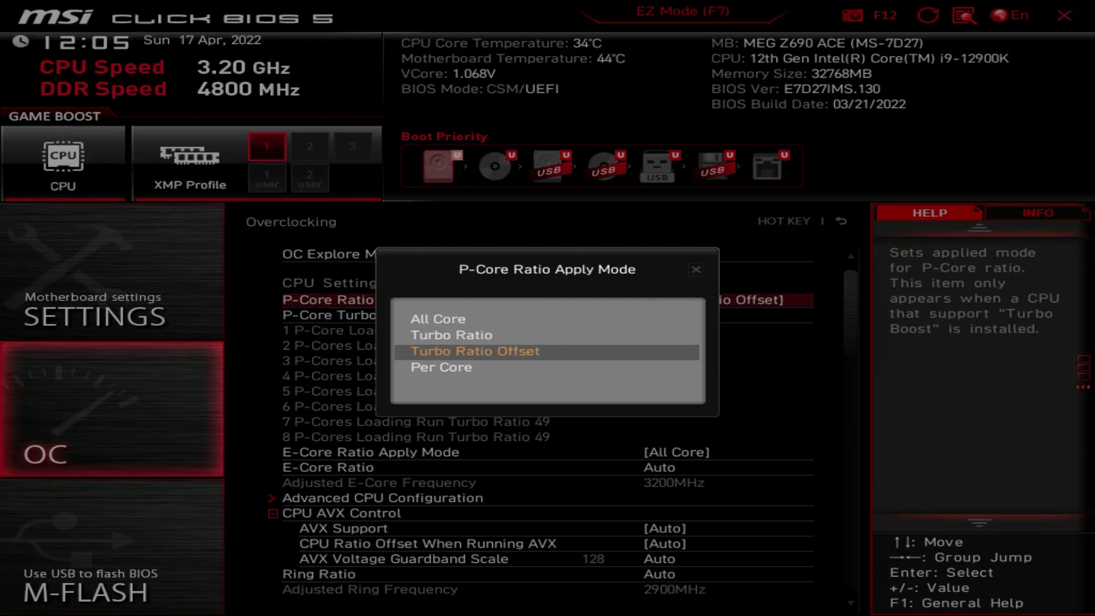
pyautogui.click(477, 374)
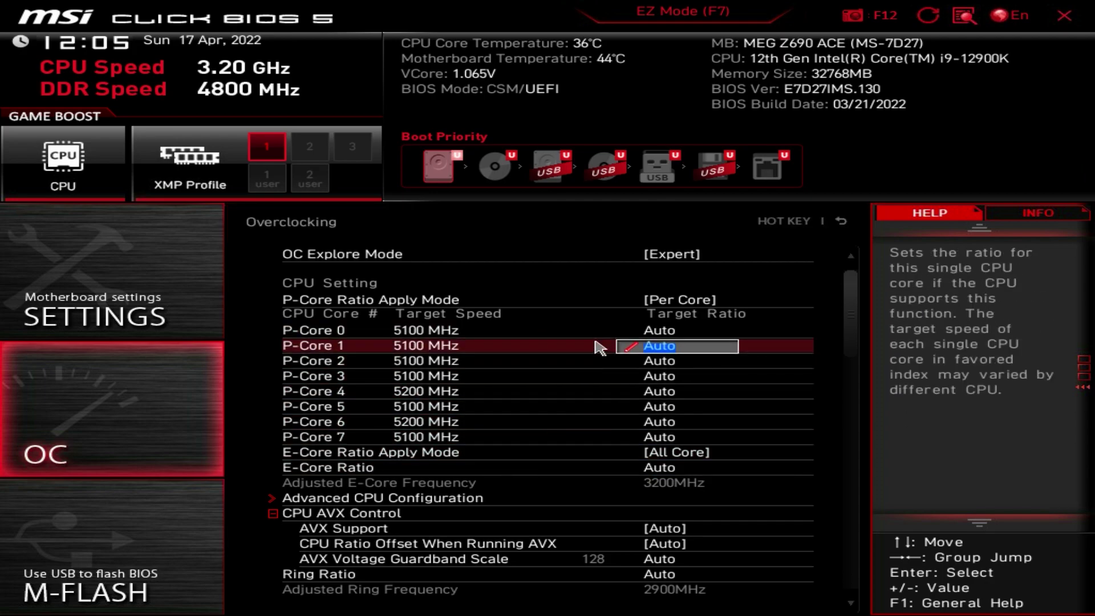
pyautogui.click(711, 304)
pyautogui.click(460, 319)
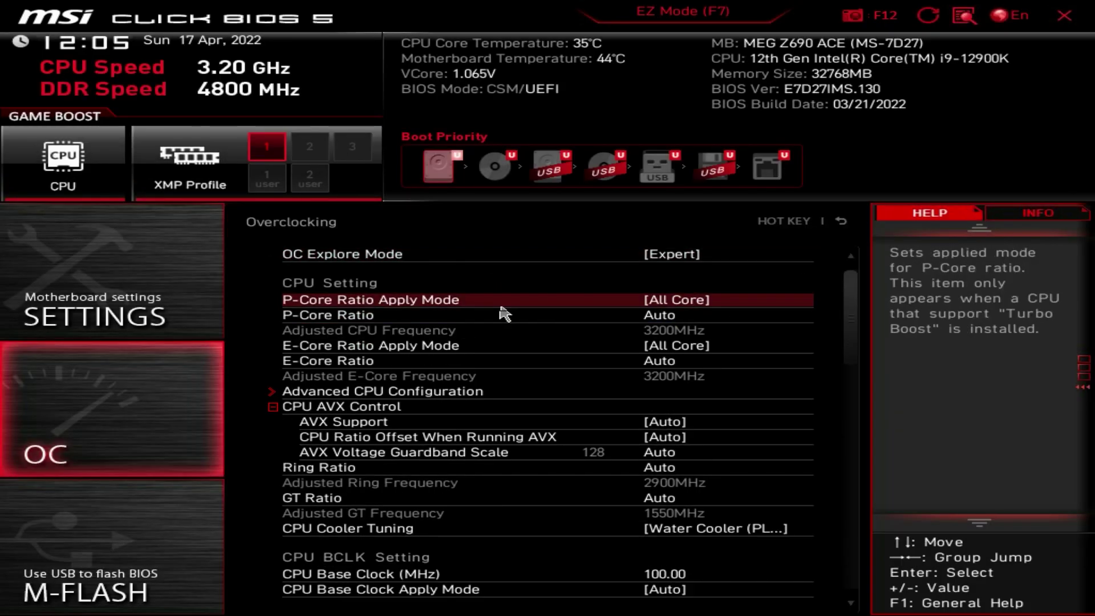
# - Open the Advanced CPU Configuration page and review its core, C-state, turbo and power limit settings
pyautogui.click(389, 394)
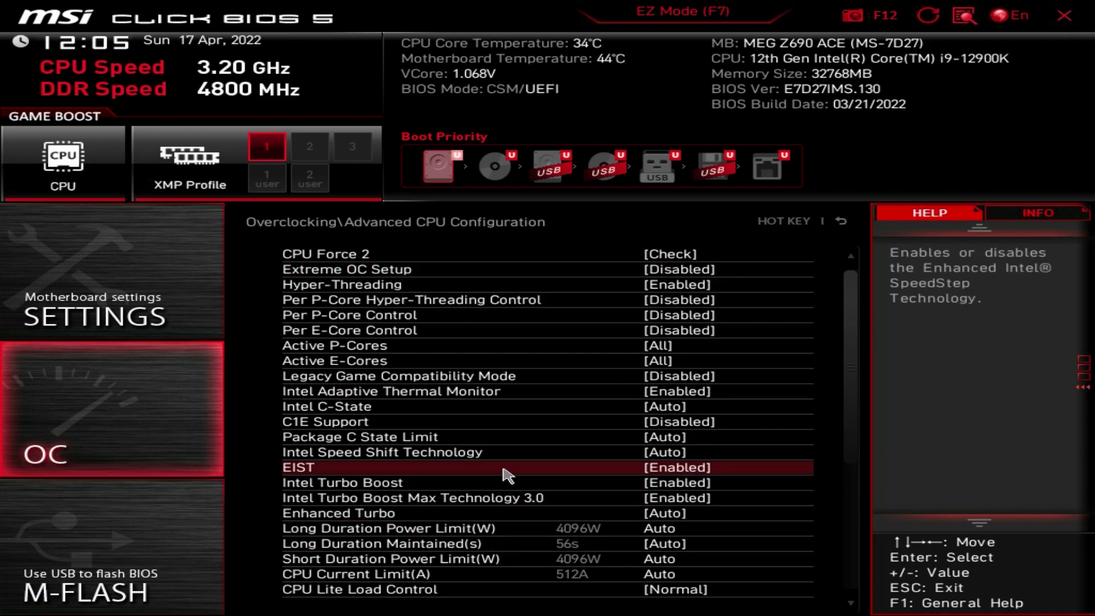
pyautogui.scroll(-6, 508, 475)
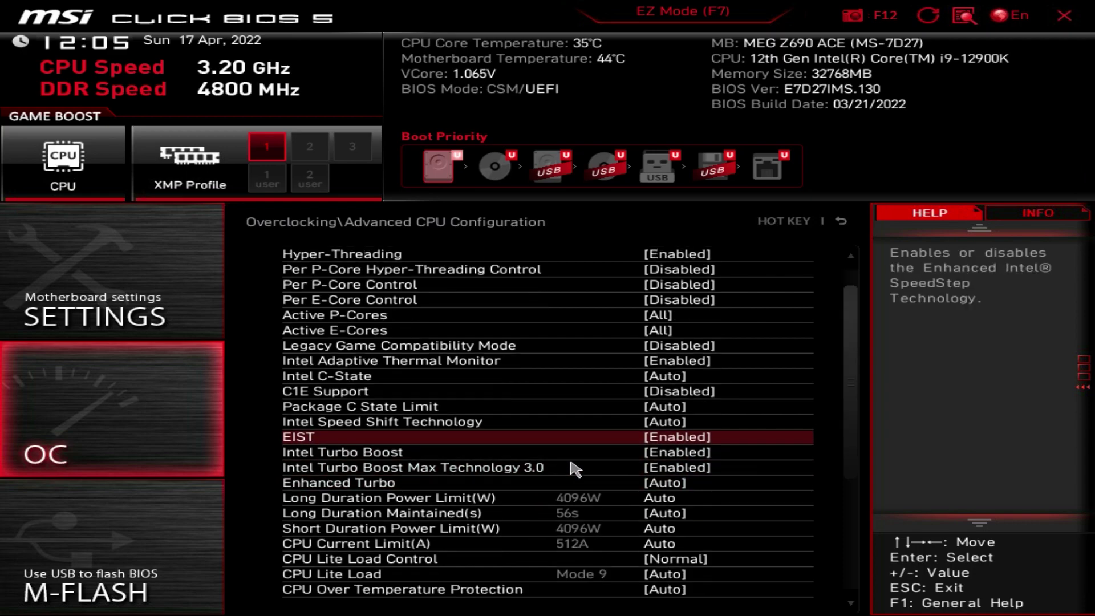
pyautogui.scroll(-3, 666, 459)
pyautogui.click(582, 392)
pyautogui.click(573, 425)
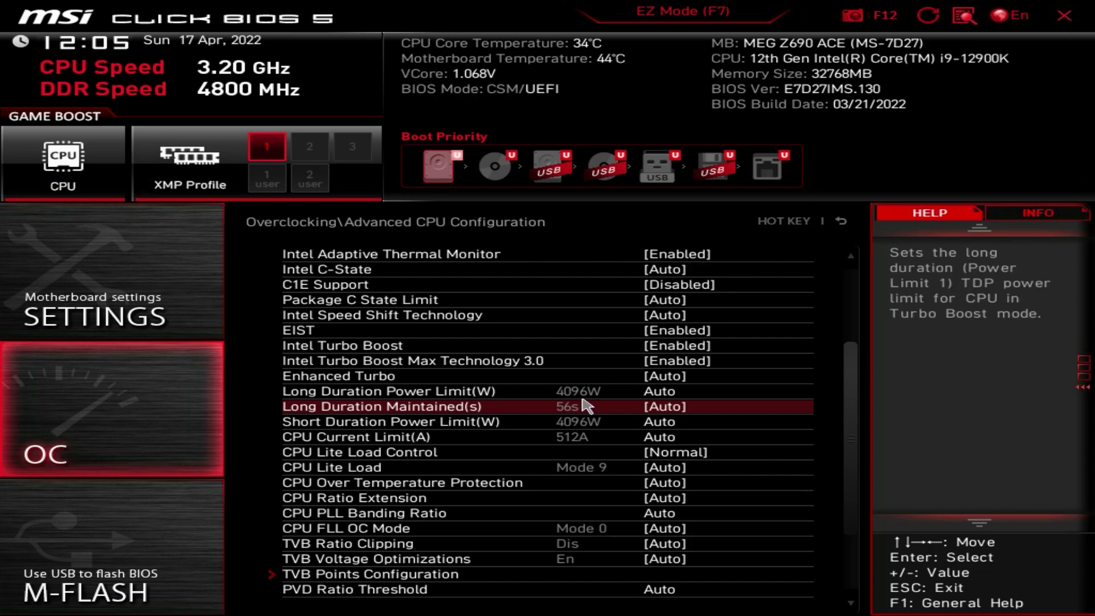
pyautogui.click(599, 393)
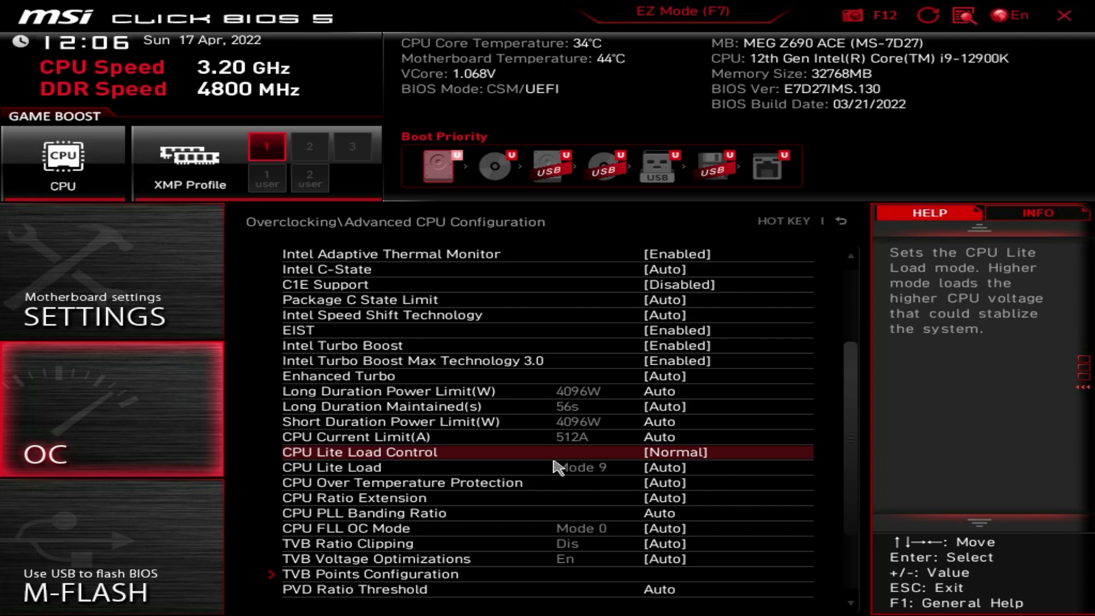
# - View the TVB Points Configuration page and return to Advanced CPU Configuration
pyautogui.scroll(-4, 556, 491)
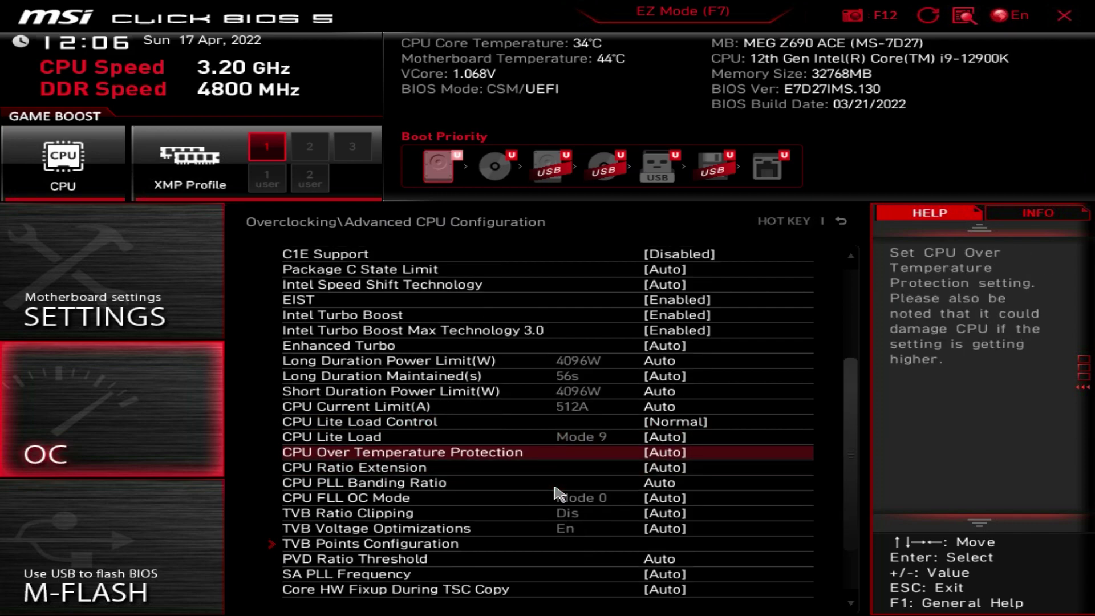
pyautogui.click(489, 519)
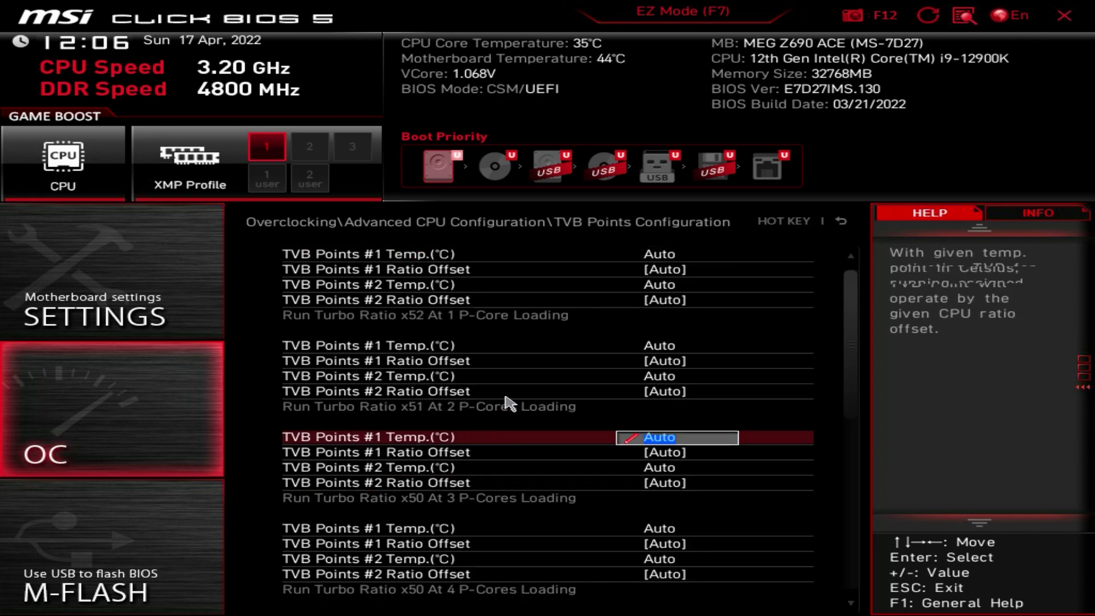
pyautogui.scroll(3, 562, 342)
pyautogui.scroll(-5, 559, 345)
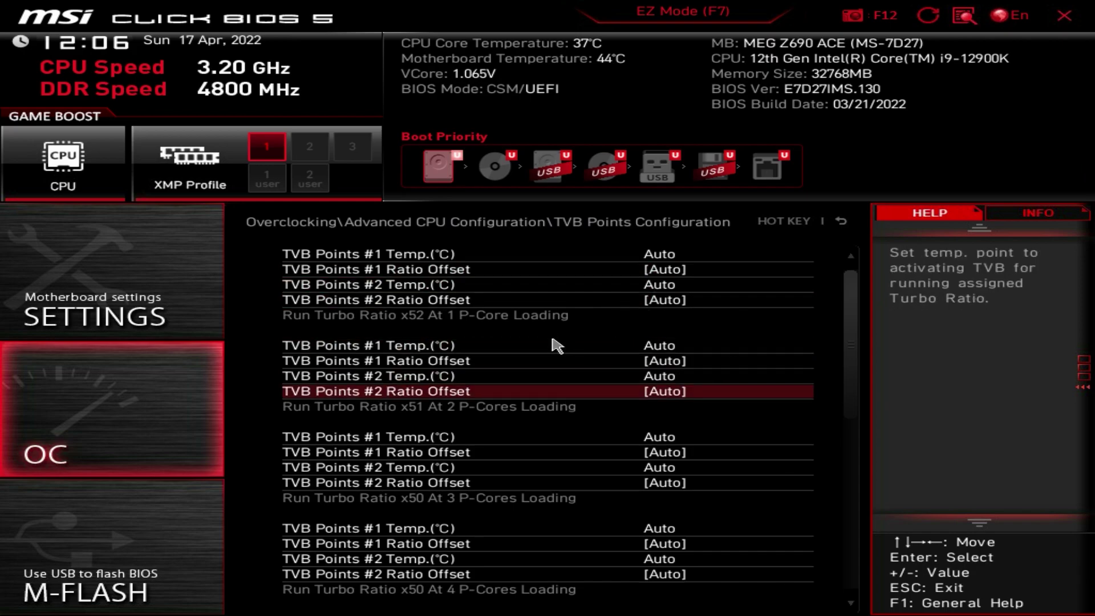
pyautogui.press('Escape')
# - Review the Advanced CPU Configuration list down to DMI Link Speed and return to the main Overclocking page
pyautogui.scroll(-1, 522, 406)
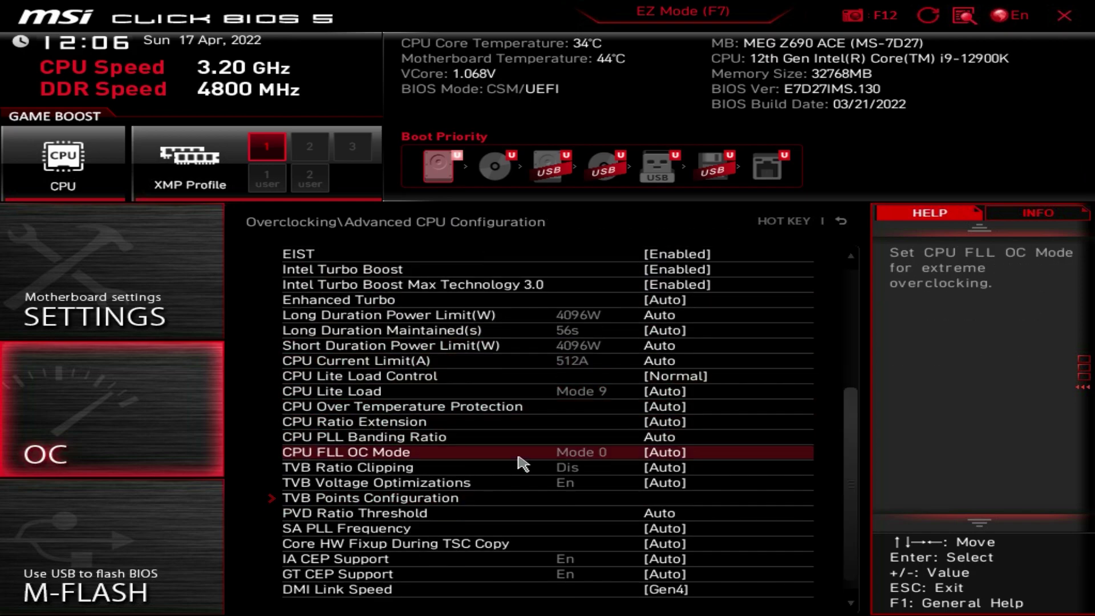
pyautogui.scroll(13, 522, 450)
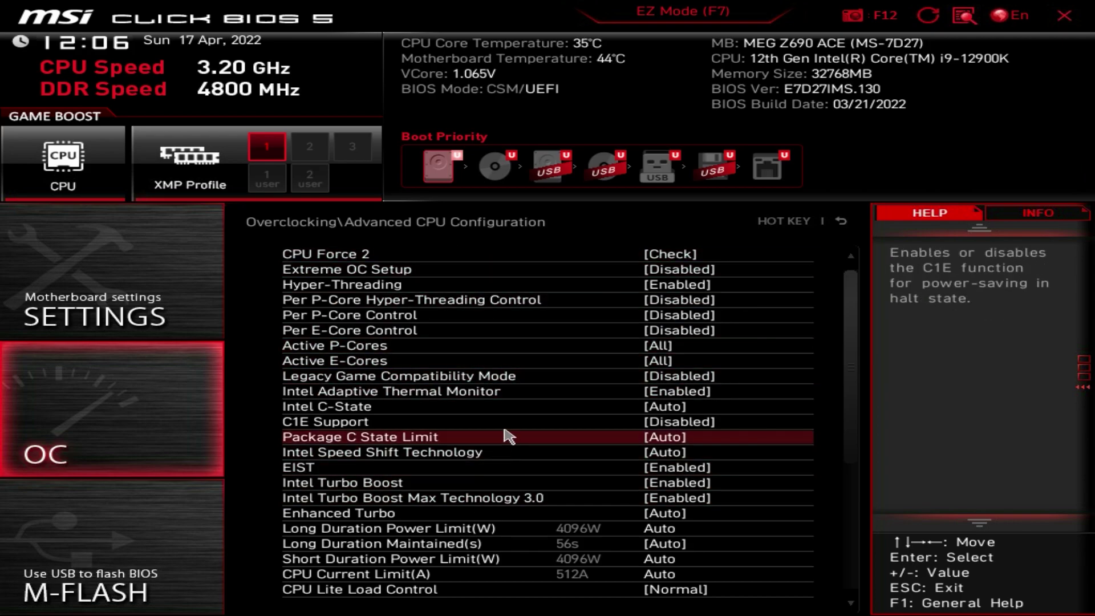
pyautogui.press('Escape')
# - Review the CPU AVX Control, Ring Ratio, GT Ratio, CPU Cooler Tuning and CPU BCLK settings on the Overclocking page
pyautogui.scroll(-1, 539, 322)
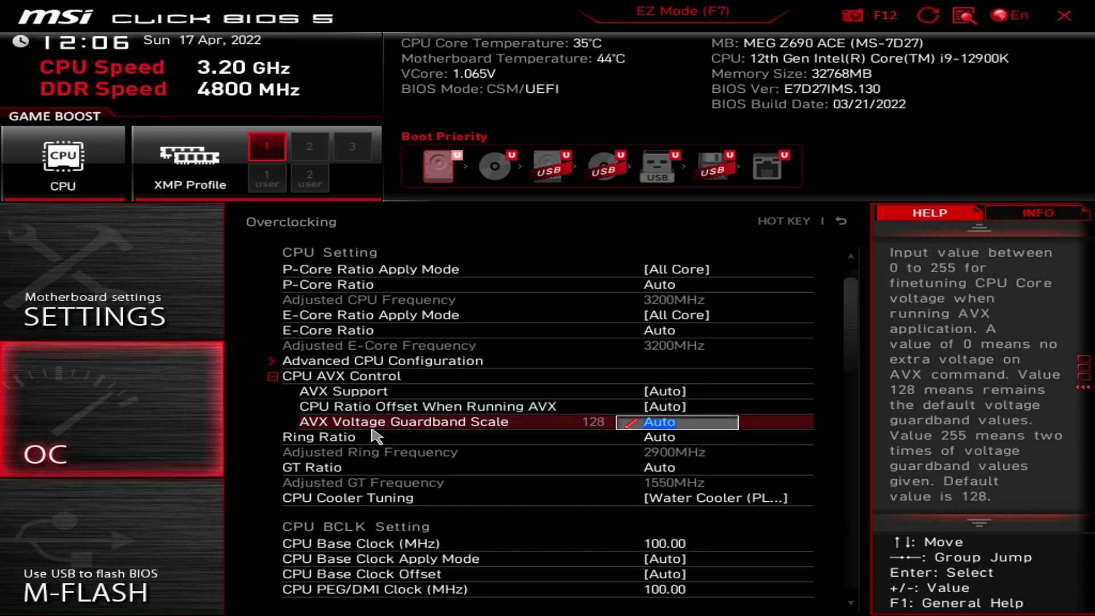
pyautogui.scroll(-1, 377, 436)
pyautogui.scroll(-2, 388, 454)
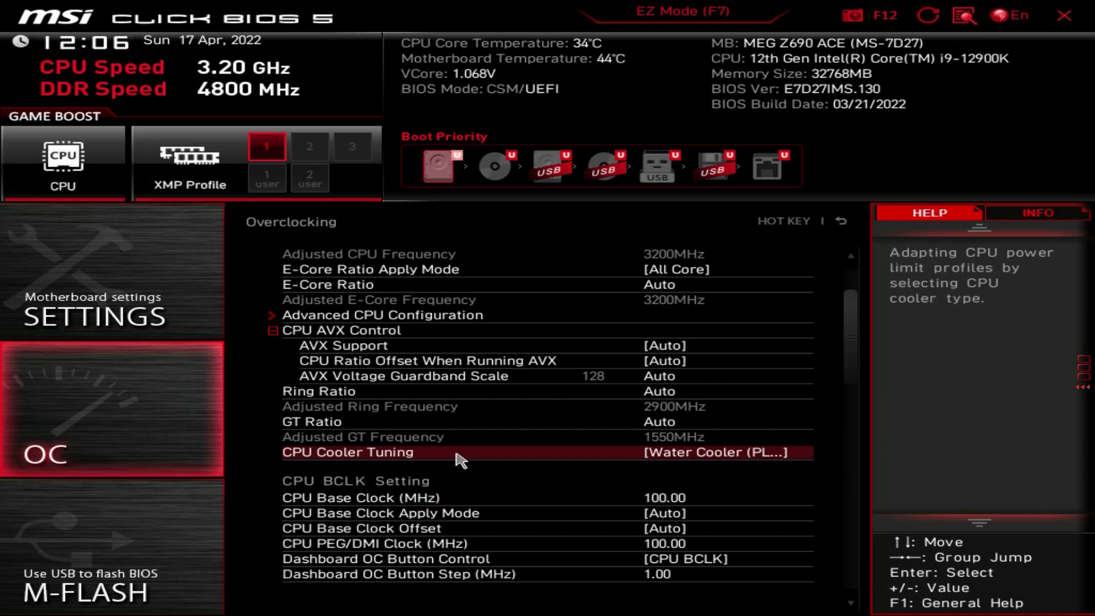
pyautogui.doubleClick(447, 392)
pyautogui.press('Escape')
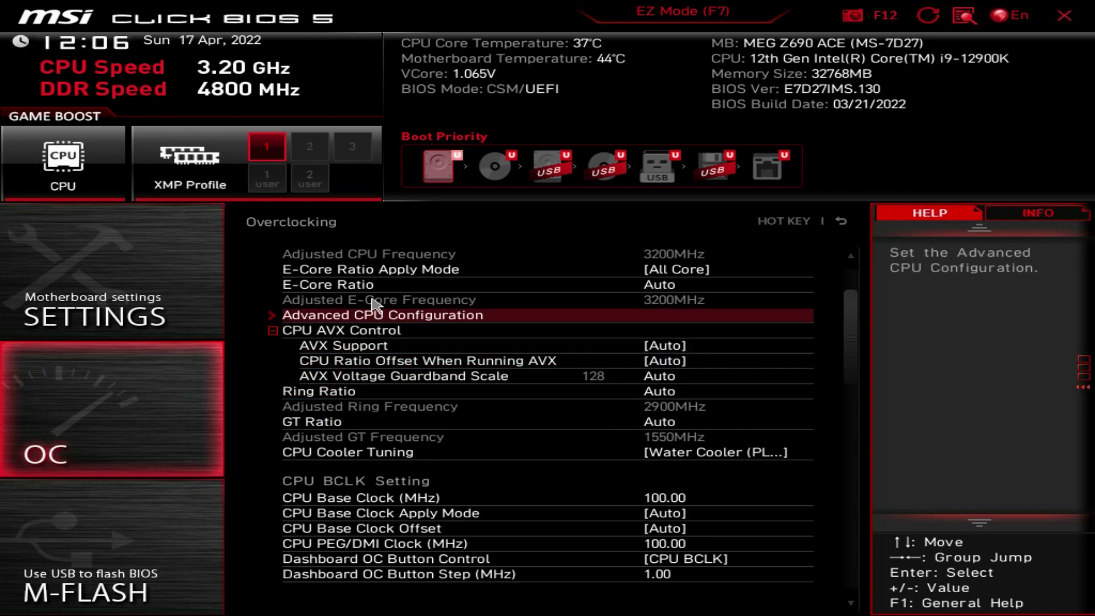
pyautogui.scroll(-3, 399, 368)
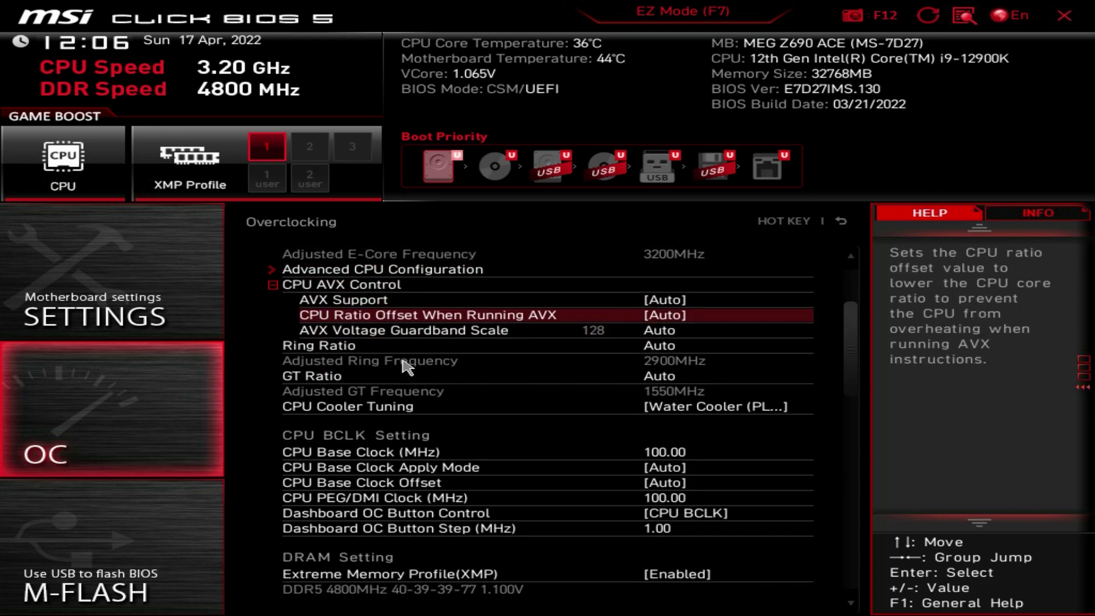
pyautogui.scroll(-5, 408, 365)
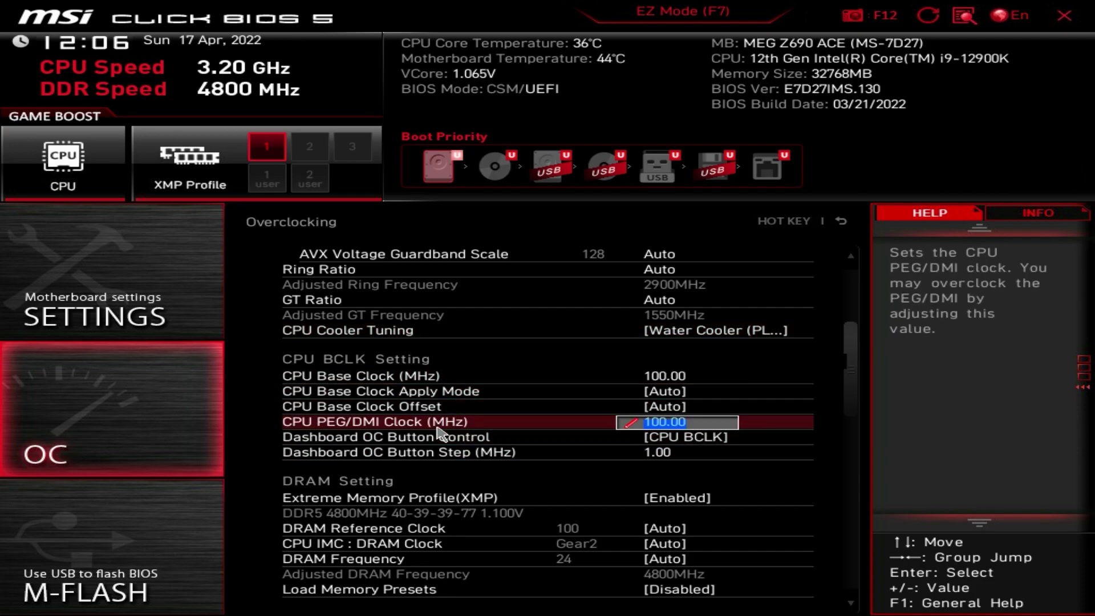
# - View the Extreme Memory Profile (XMP) options under DRAM Setting and keep Enabled selected
pyautogui.scroll(-3, 465, 370)
pyautogui.scroll(-7, 469, 370)
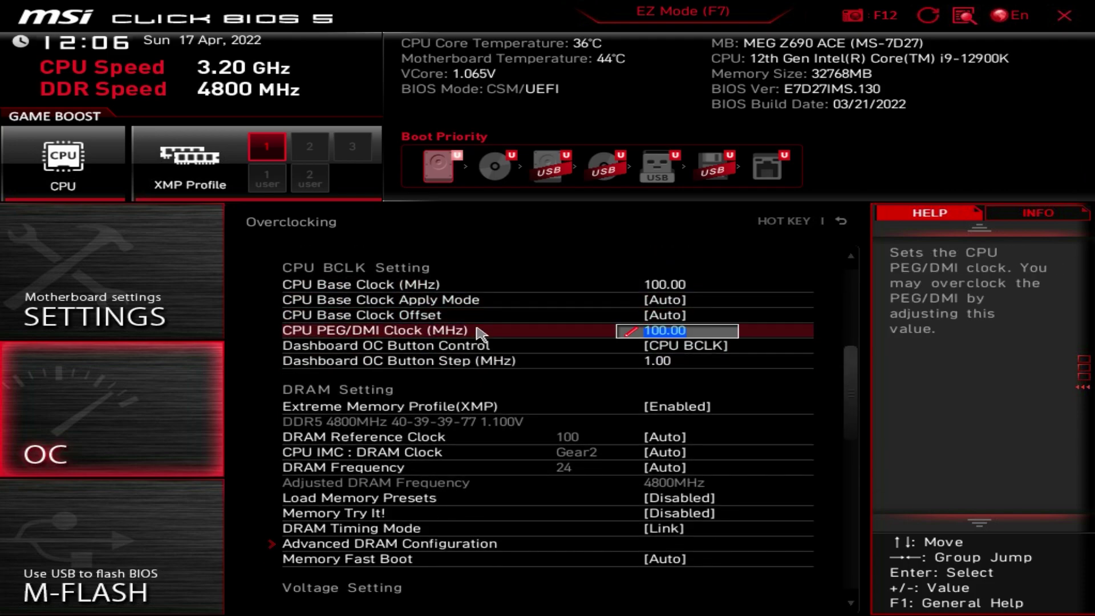
pyautogui.click(469, 352)
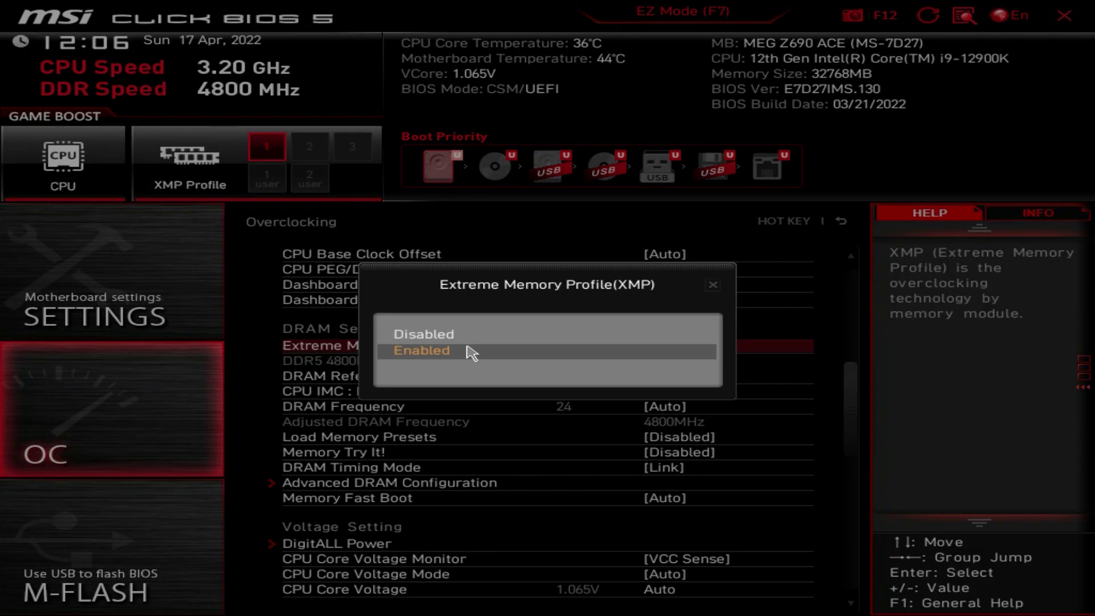
pyautogui.click(435, 349)
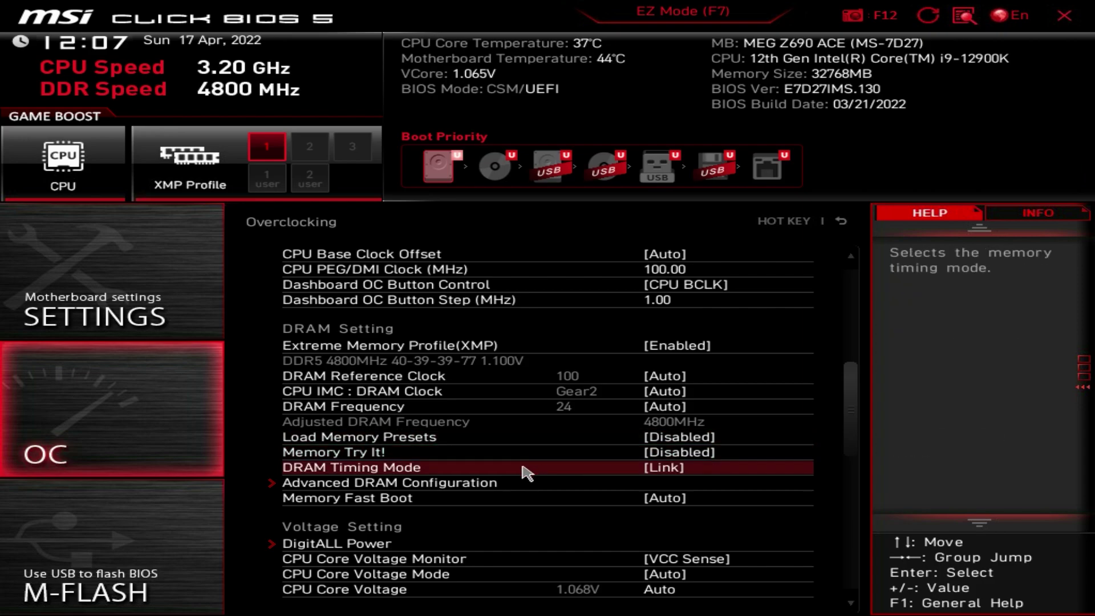
# - Open Advanced DRAM Configuration, review the main, sub and turn around timing settings, and return to the Overclocking page
pyautogui.click(494, 488)
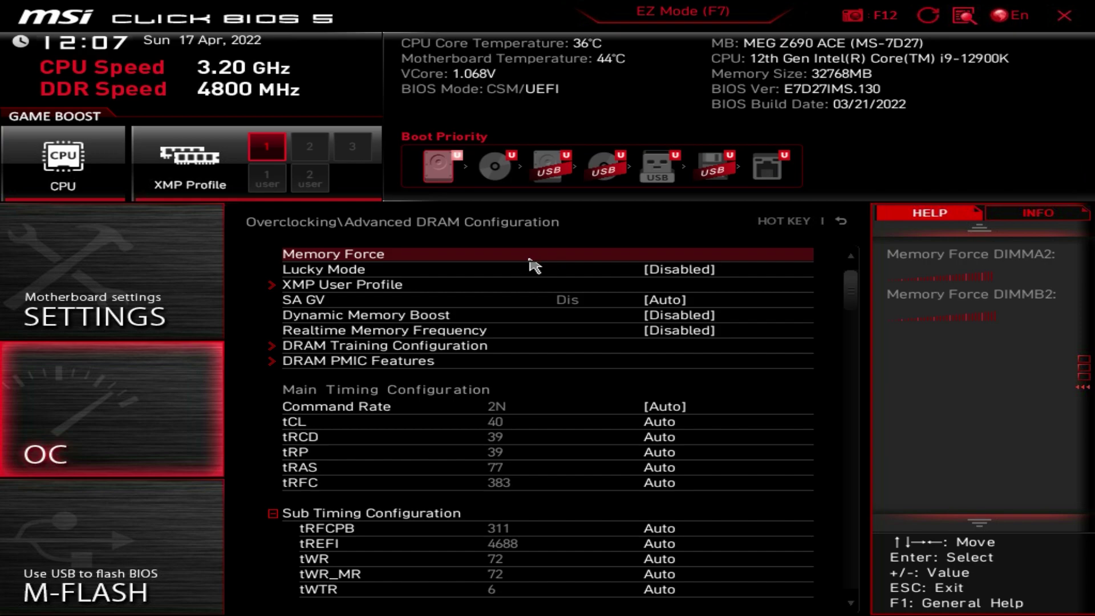
pyautogui.scroll(-3, 557, 349)
pyautogui.click(562, 353)
pyautogui.scroll(-2, 573, 359)
pyautogui.scroll(-4, 579, 361)
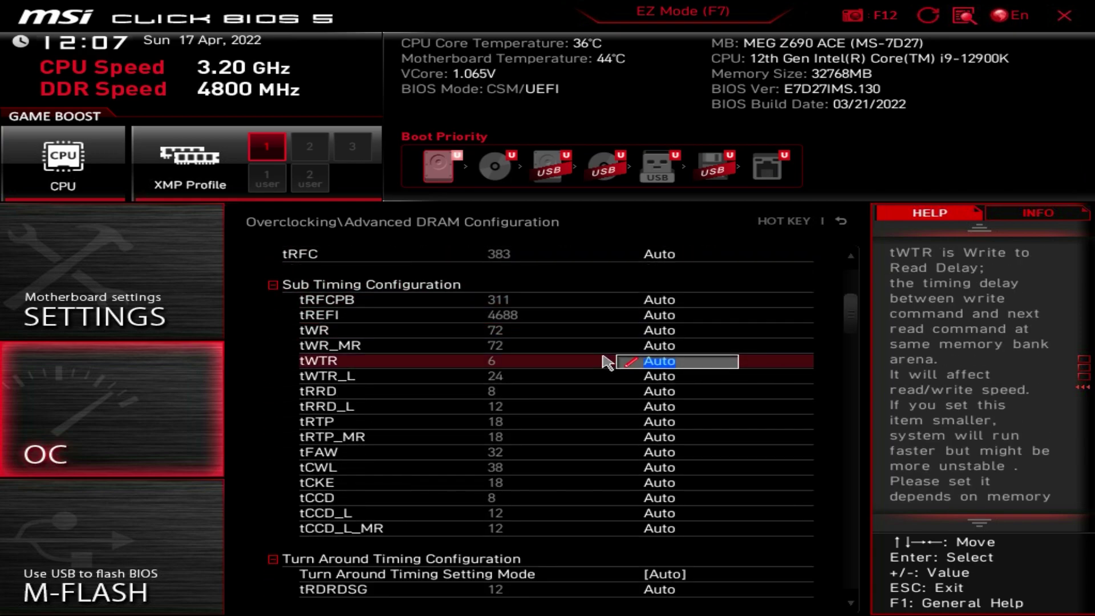
pyautogui.scroll(-3, 605, 362)
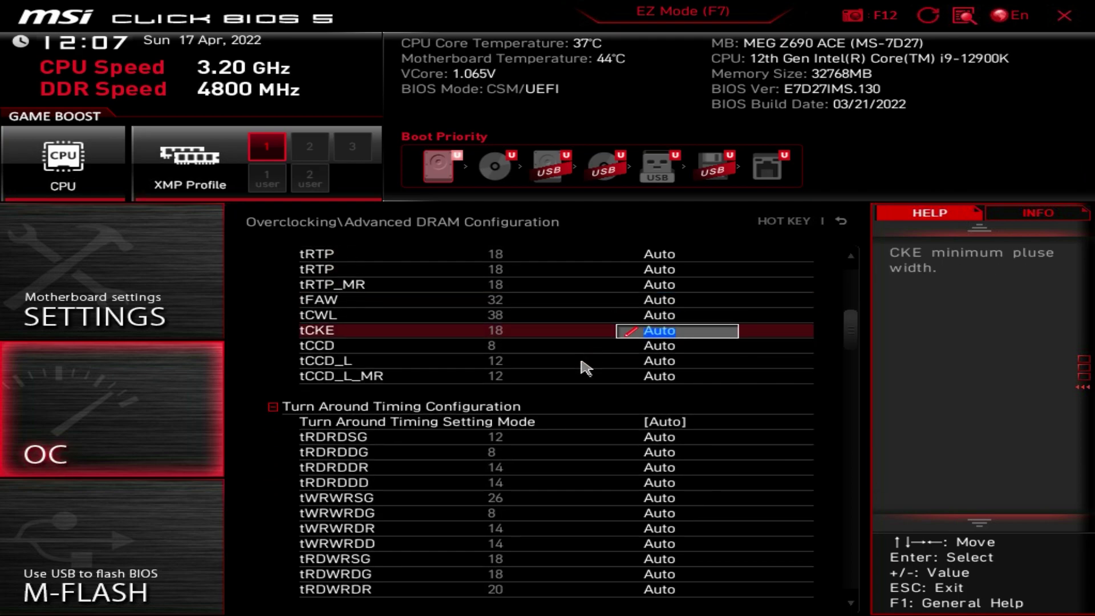
pyautogui.rightClick(585, 369)
# - Review the CPU, DRAM and PCH voltage settings under Voltage Setting on the Overclocking page
pyautogui.scroll(-1, 538, 365)
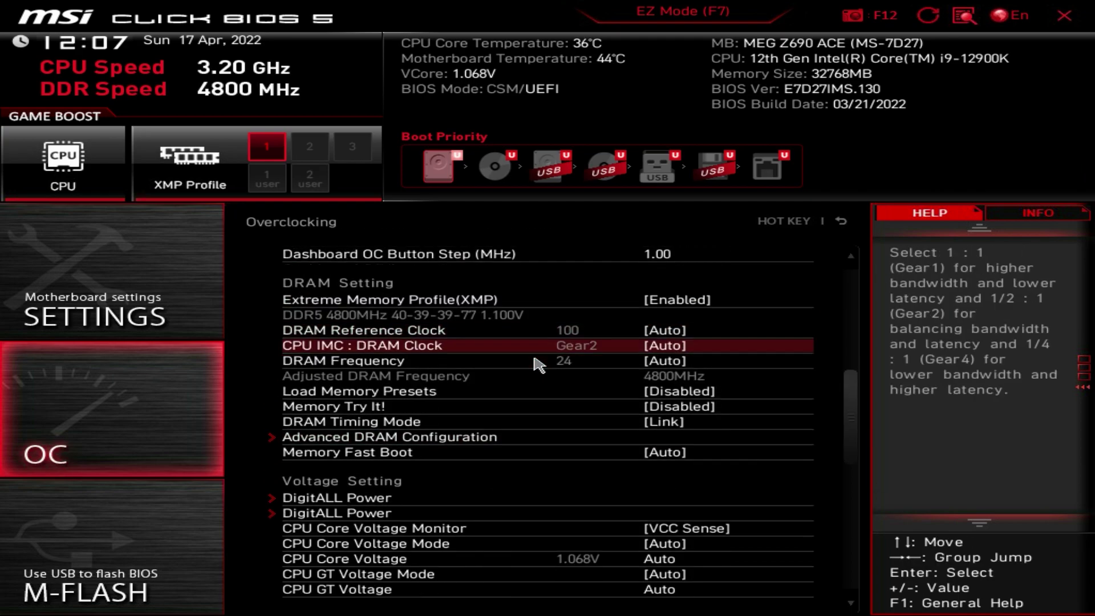
pyautogui.scroll(-3, 518, 435)
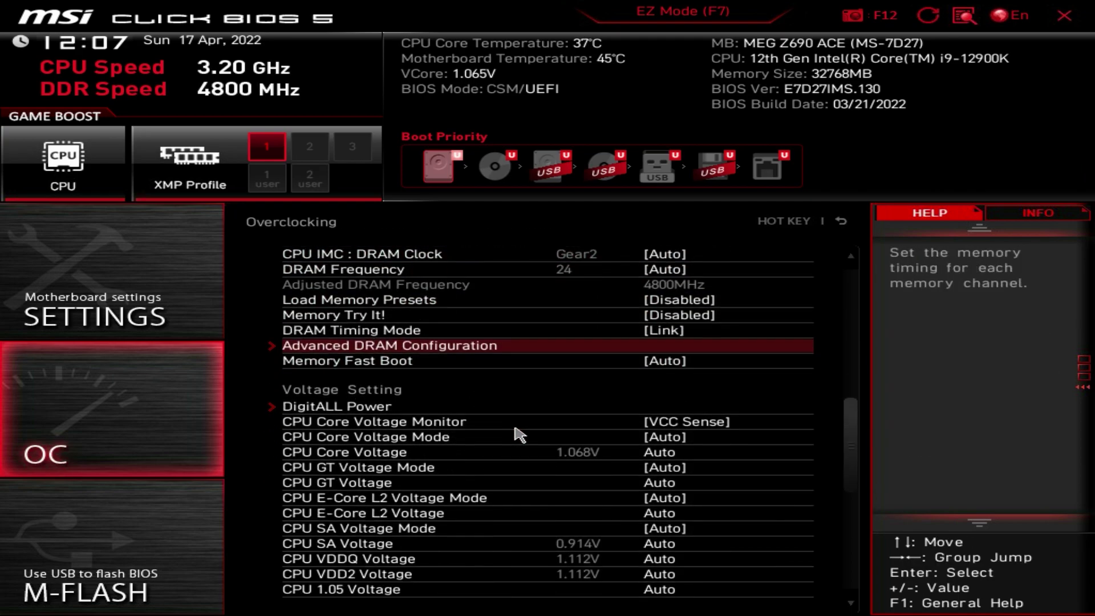
pyautogui.scroll(-5, 534, 433)
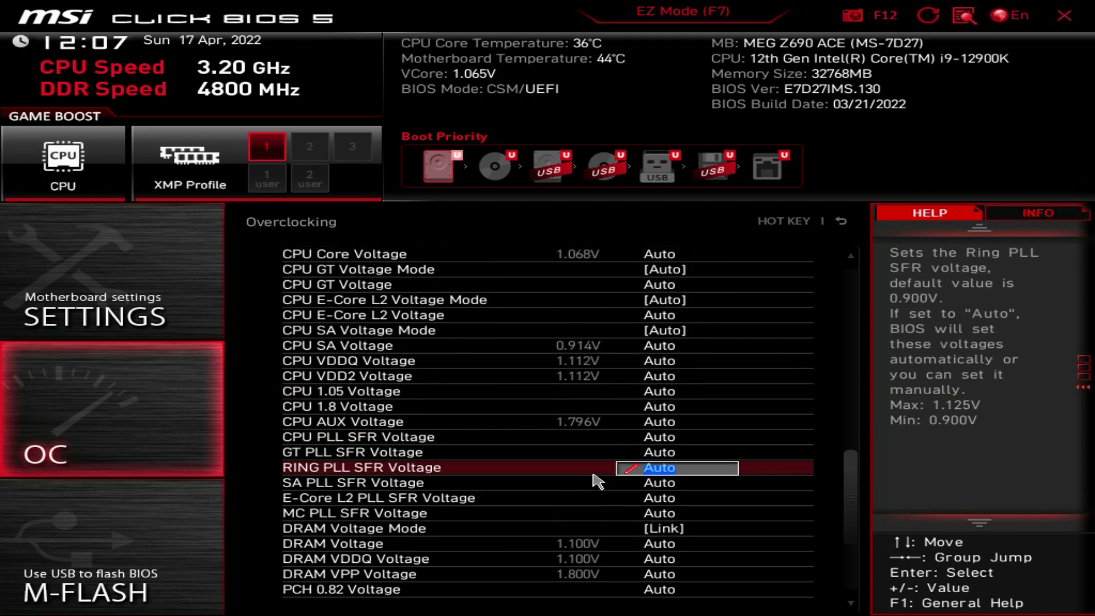
pyautogui.scroll(-1, 581, 490)
# - View the DigitALL Power page under Voltage Setting and return to the Overclocking page
pyautogui.scroll(2, 574, 500)
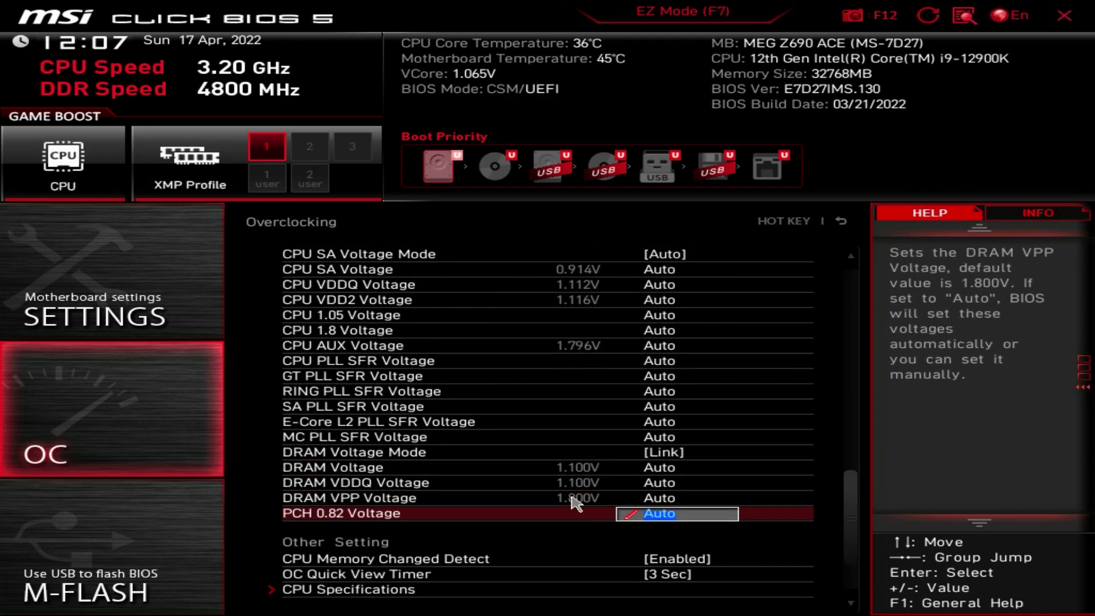
pyautogui.scroll(3, 551, 459)
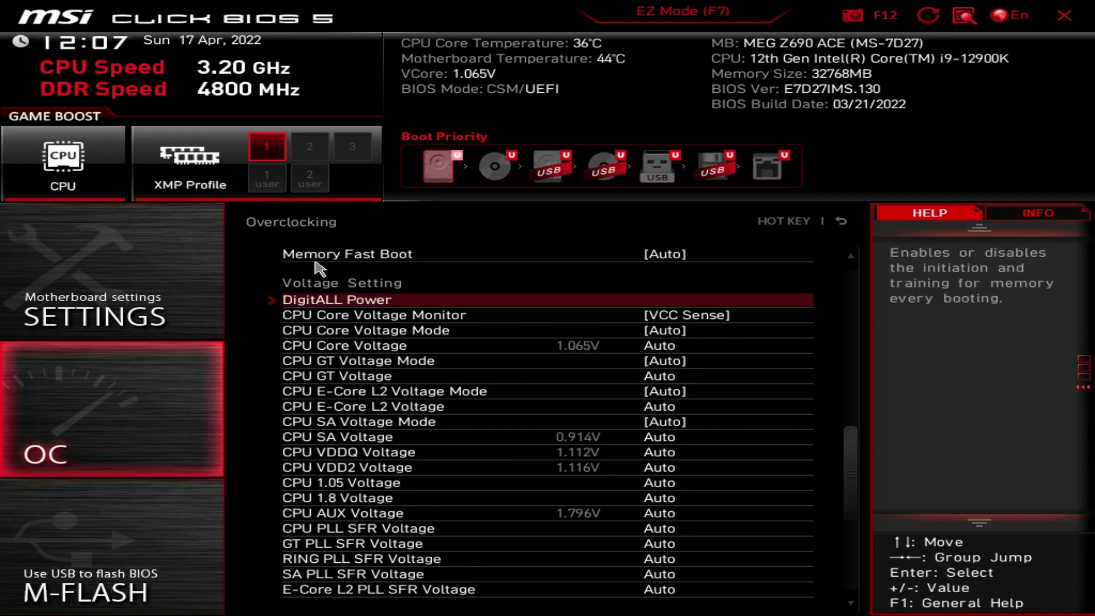
pyautogui.doubleClick(350, 301)
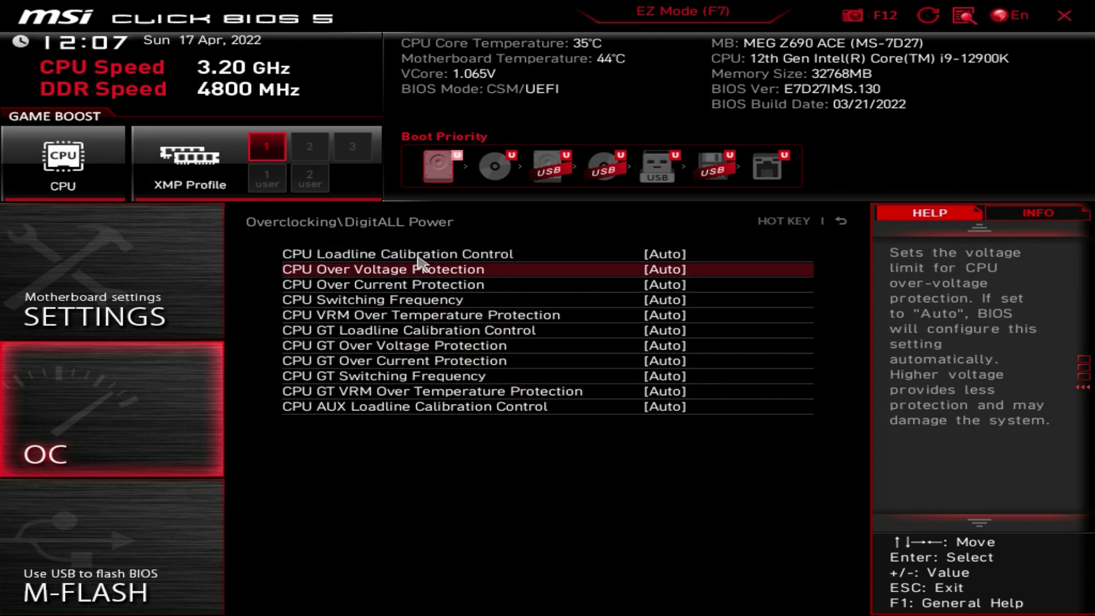
pyautogui.press('Escape')
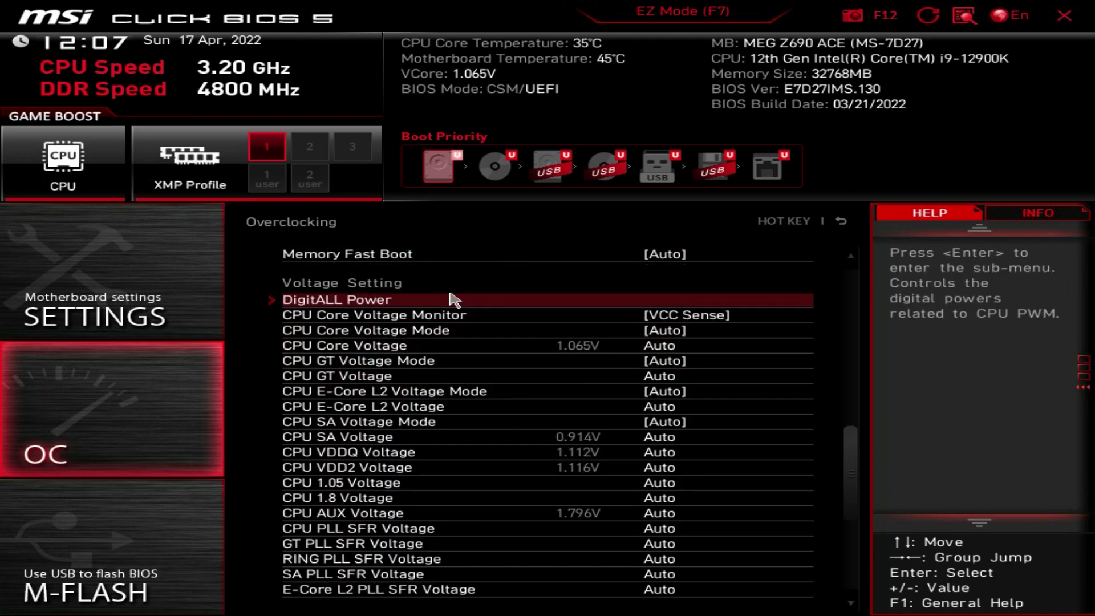
# - View the CPU Specifications and CPU Technology Support pages under Other Setting, and return to the Overclocking page
pyautogui.scroll(-4, 378, 453)
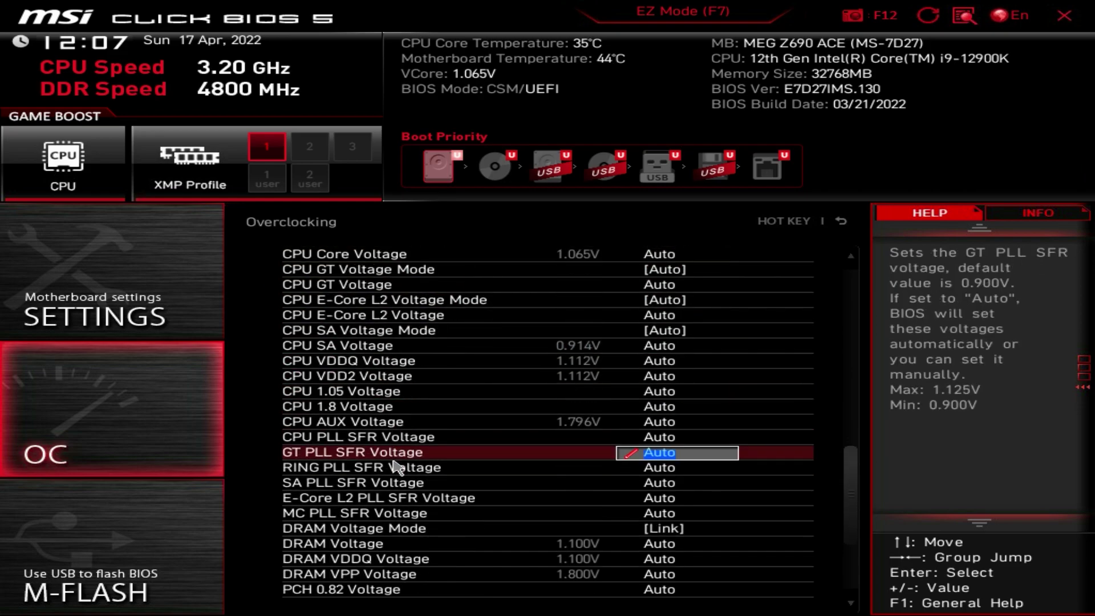
pyautogui.scroll(-2, 394, 462)
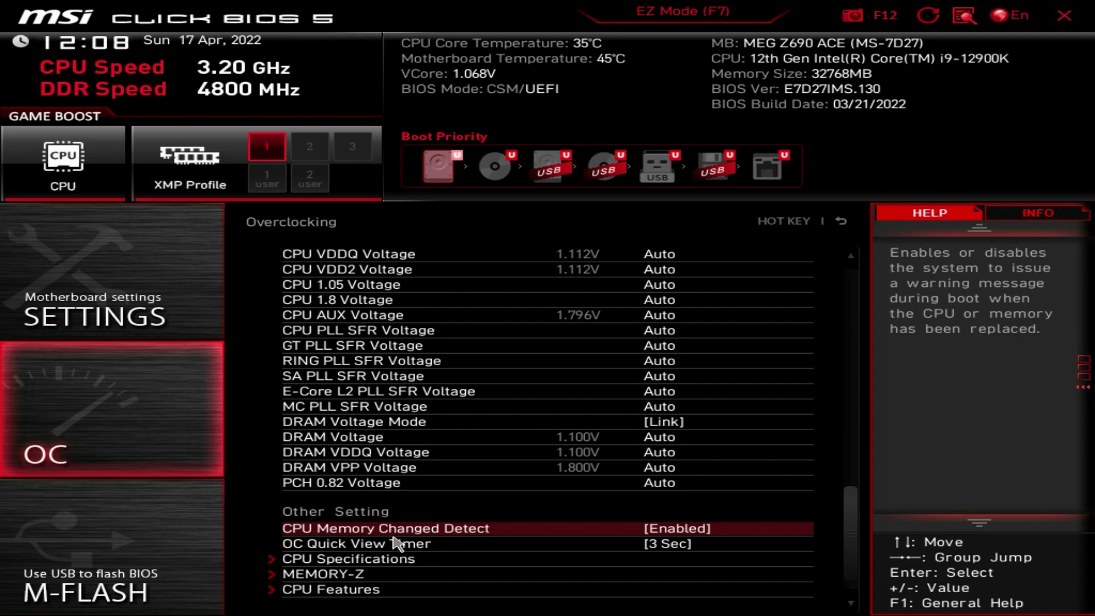
pyautogui.click(372, 566)
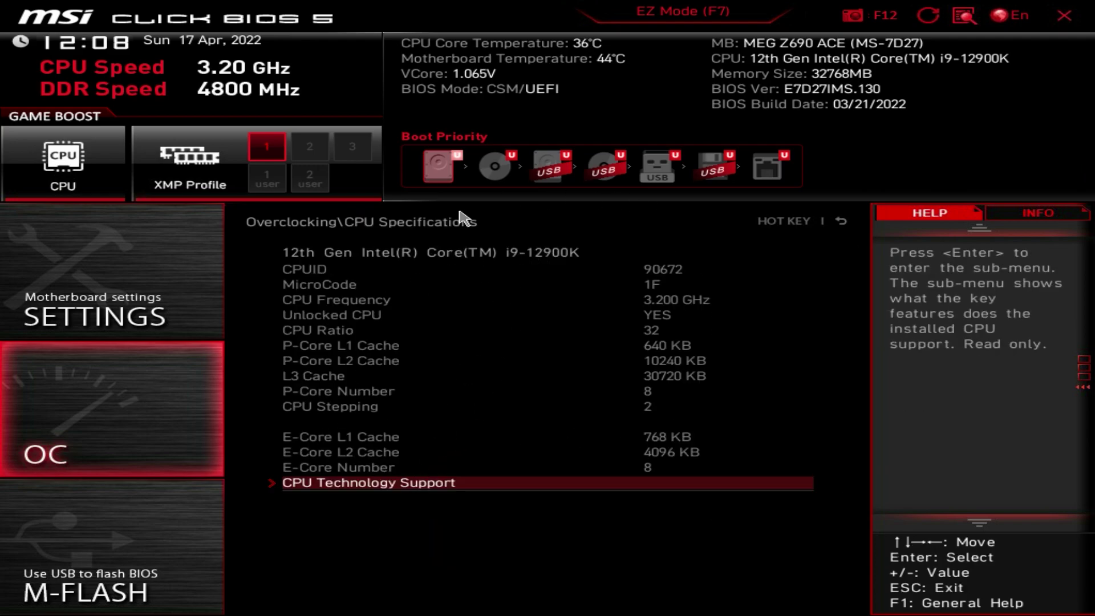
pyautogui.click(324, 485)
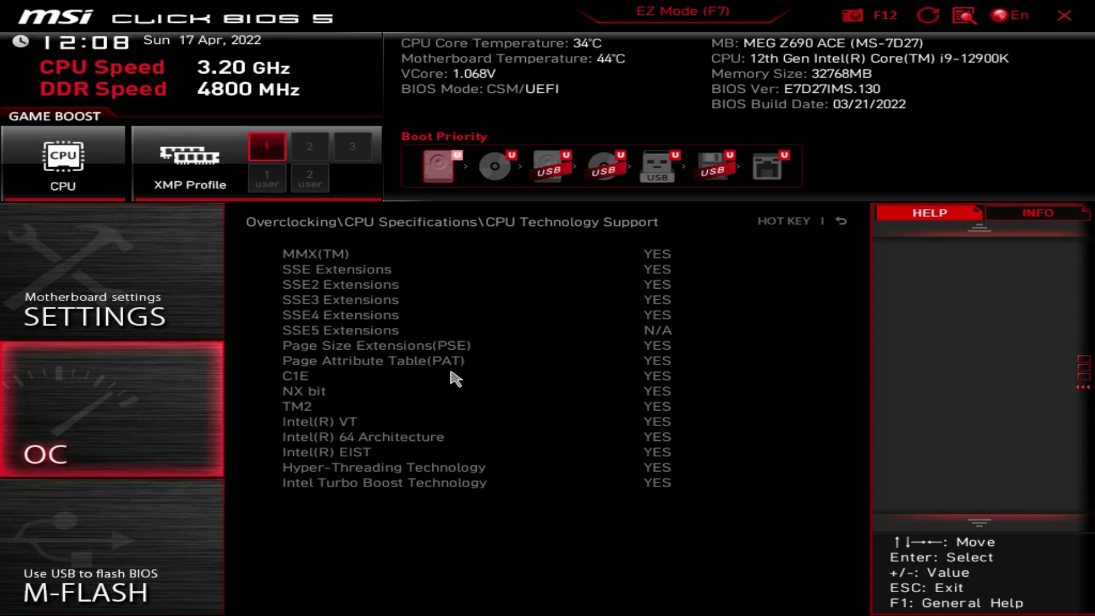
pyautogui.press('Escape')
pyautogui.press('Escape')
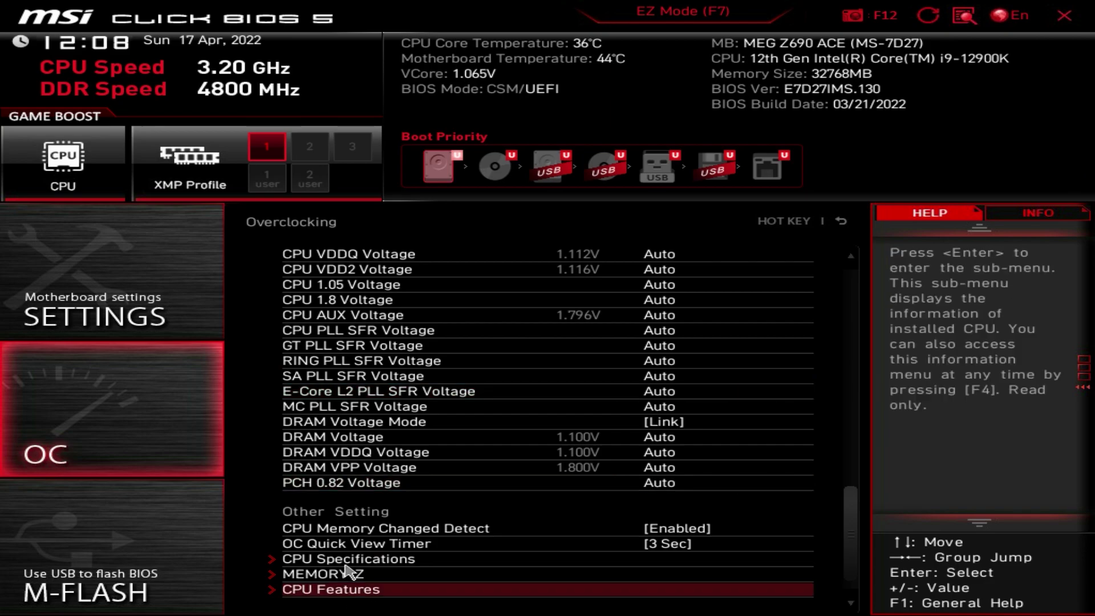
# - View the DIMMA2 Memory SPD and XMP Support Information in MEMORY-Z, and return to the Overclocking page
pyautogui.click(346, 572)
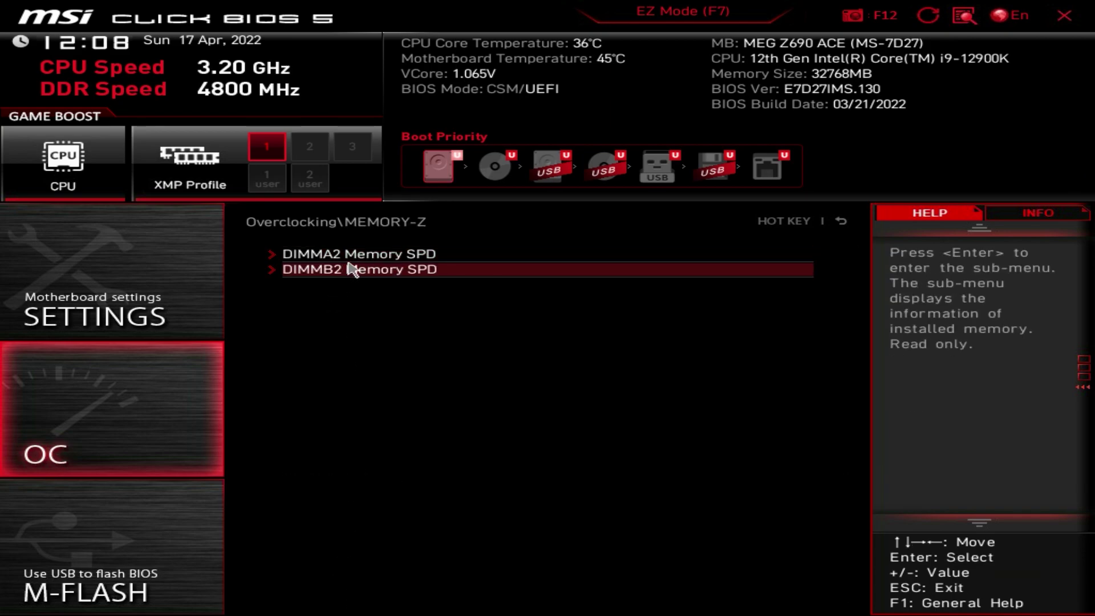
pyautogui.click(354, 255)
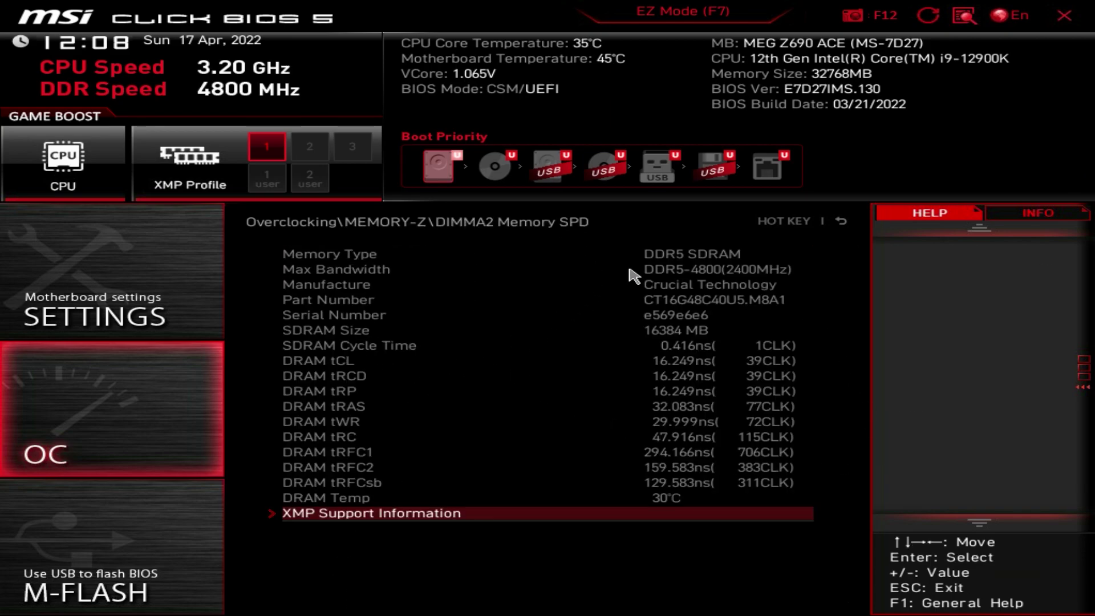
pyautogui.click(406, 516)
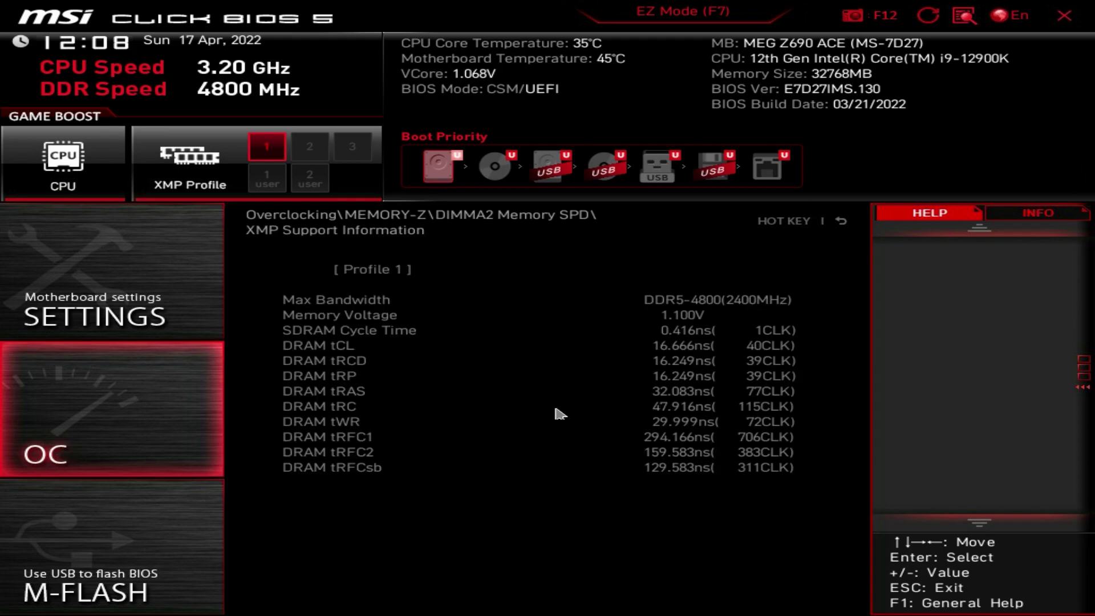
pyautogui.rightClick(487, 410)
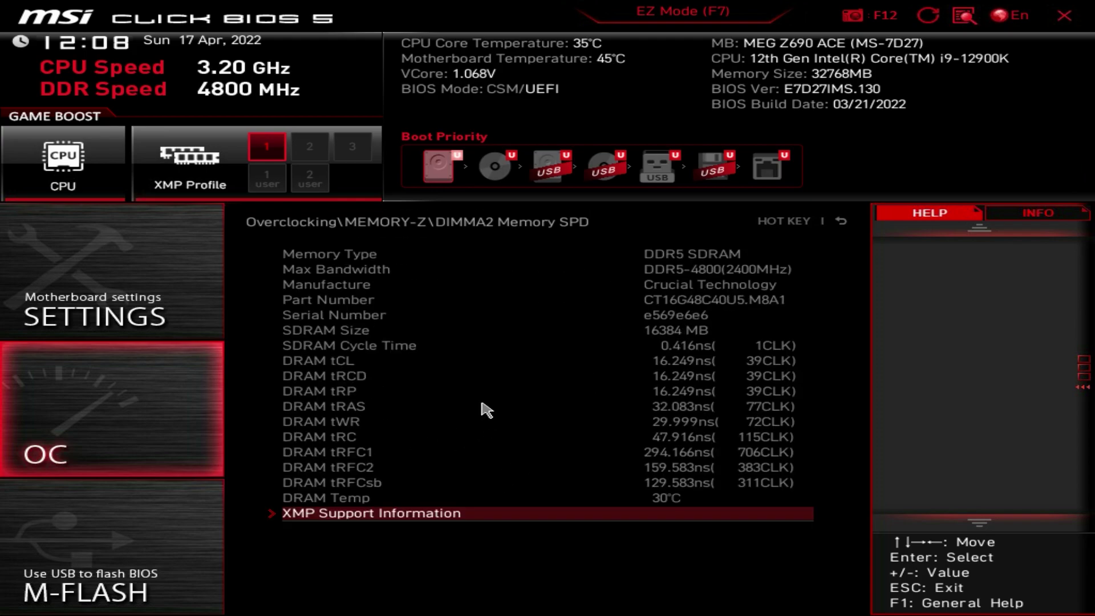
pyautogui.rightClick(487, 410)
pyautogui.rightClick(487, 409)
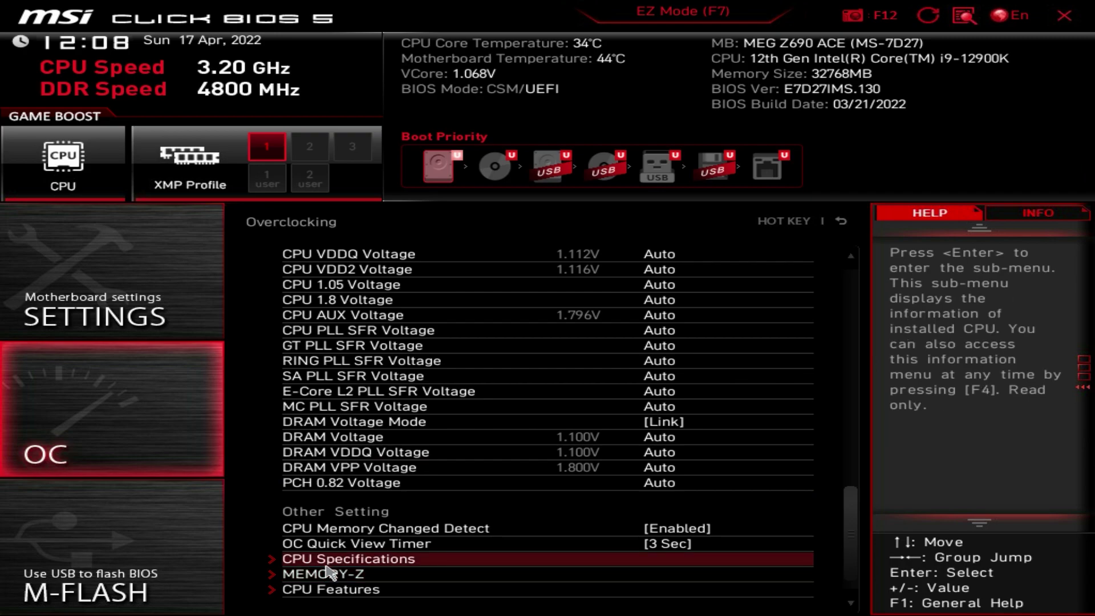
# - View the CPU Features page under Other Setting and go back to the CPU settings at the start of the Overclocking page
pyautogui.click(342, 595)
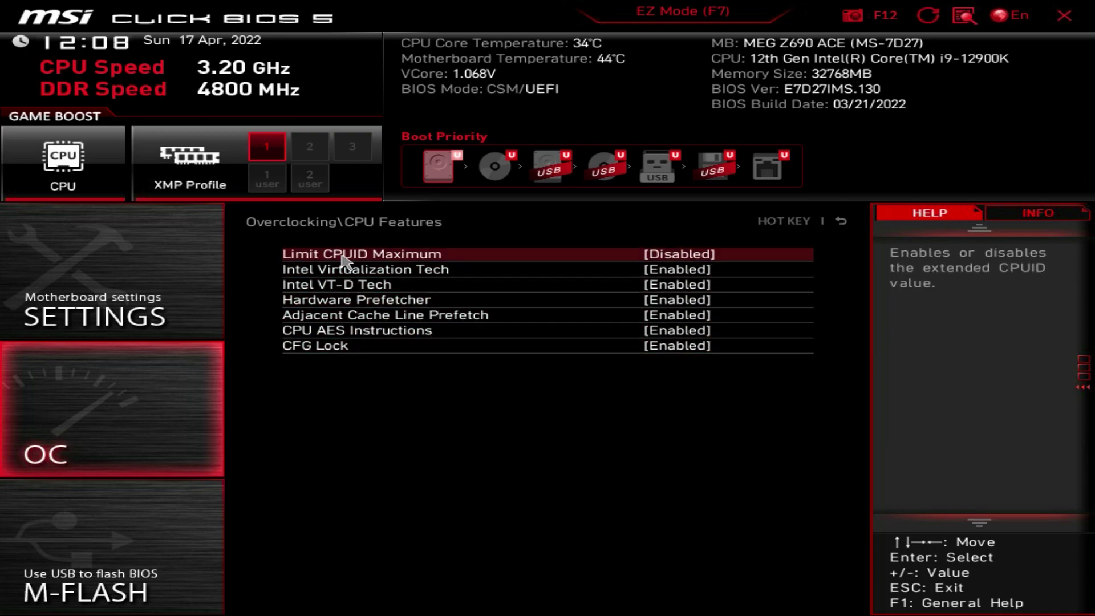
pyautogui.press('Escape')
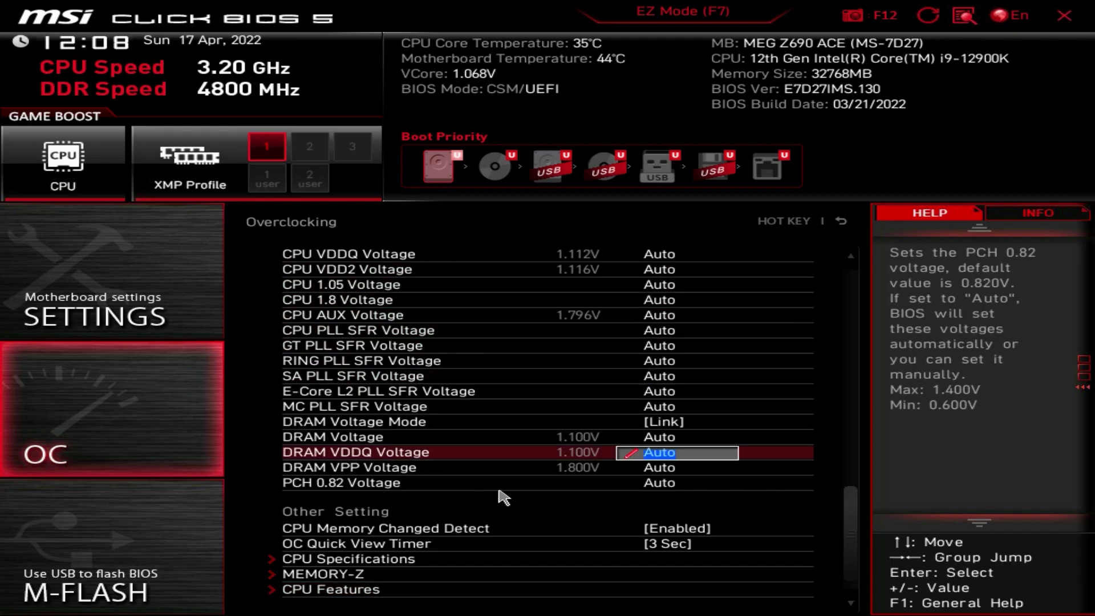
pyautogui.scroll(5, 444, 472)
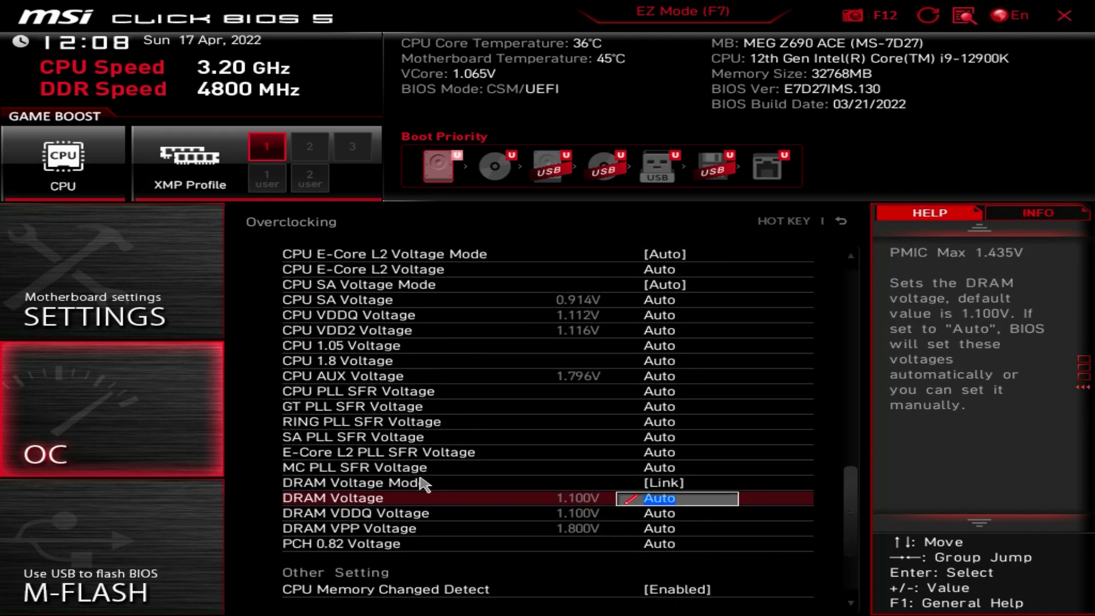
pyautogui.scroll(5, 500, 537)
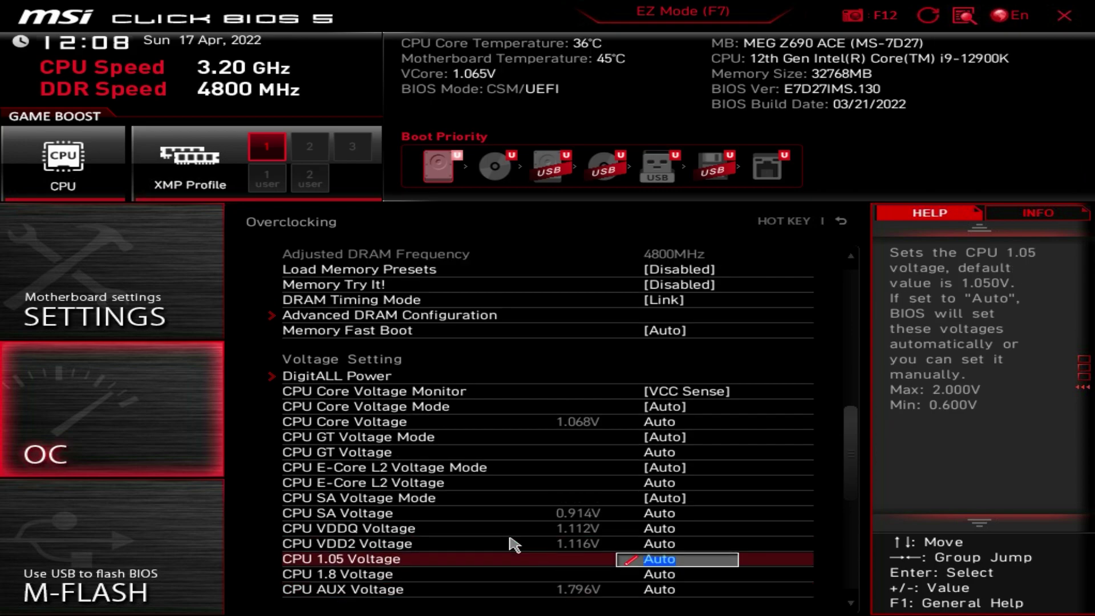
pyautogui.scroll(5, 536, 542)
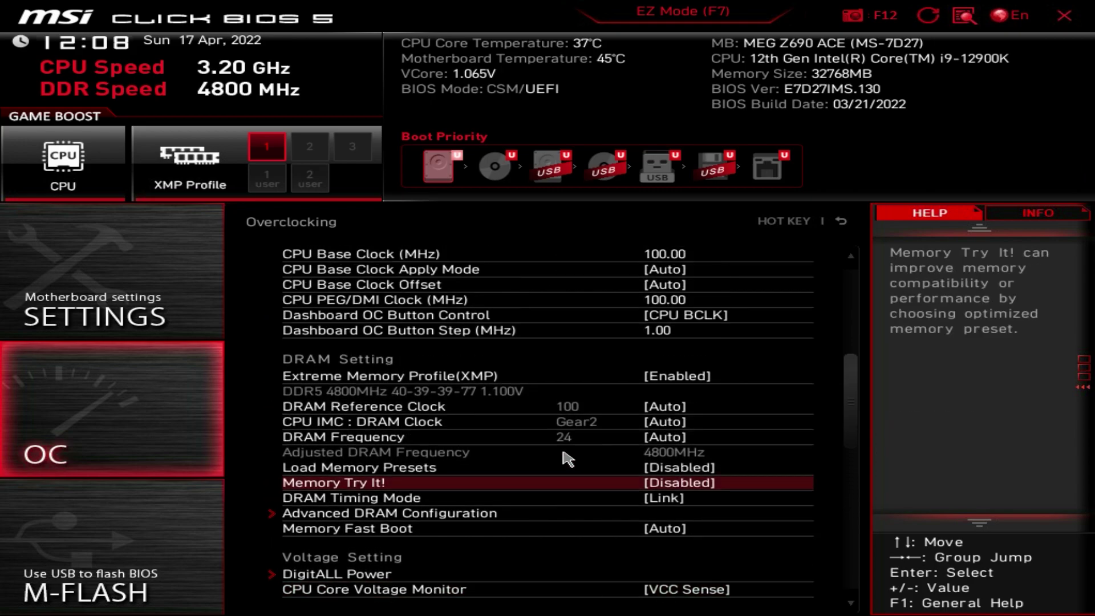
pyautogui.scroll(5, 567, 567)
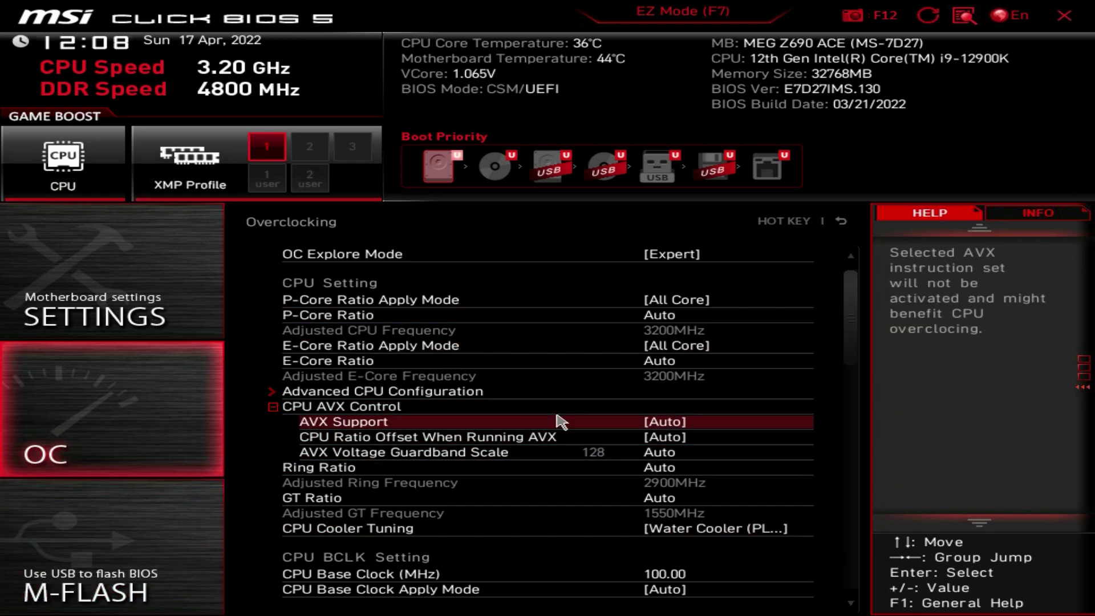
# - Show the voltage information beside the Overclocking settings, and view the OC Profiles page by way of Settings
pyautogui.click(1044, 214)
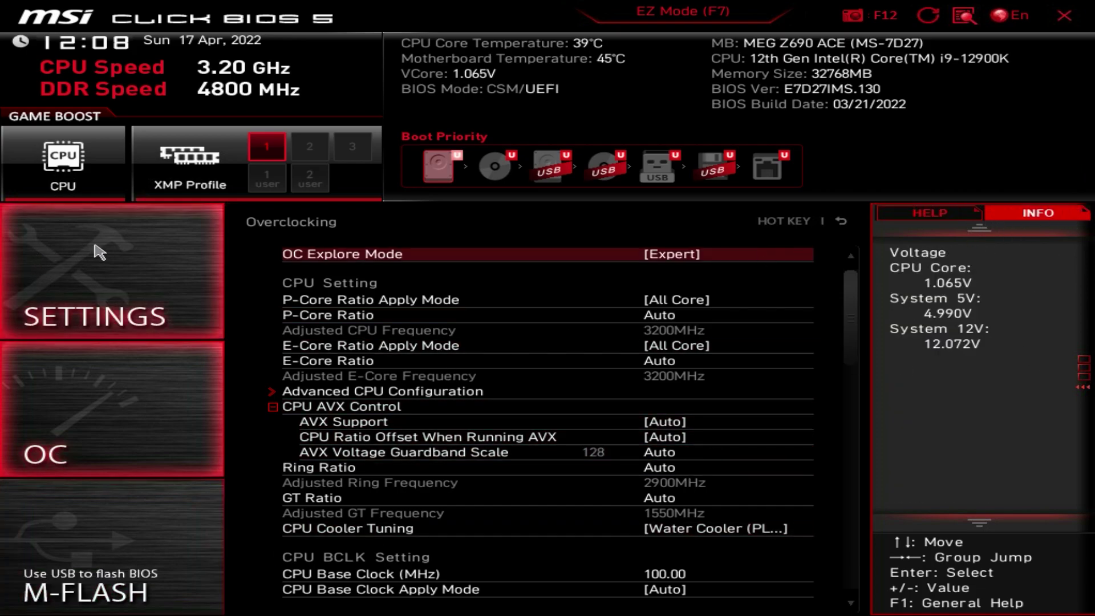
pyautogui.click(92, 244)
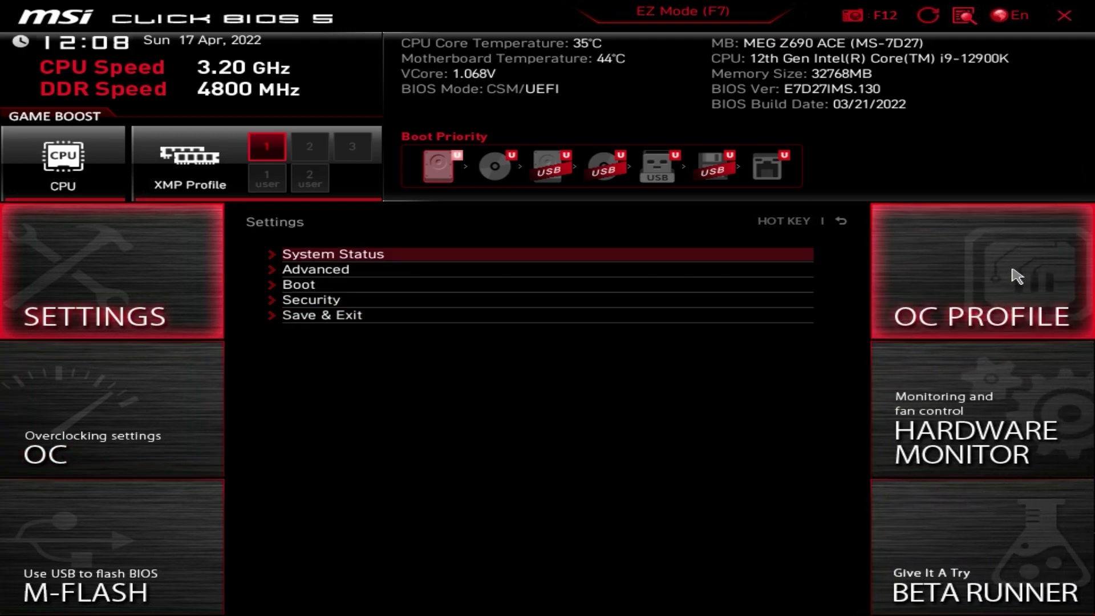
pyautogui.click(1017, 276)
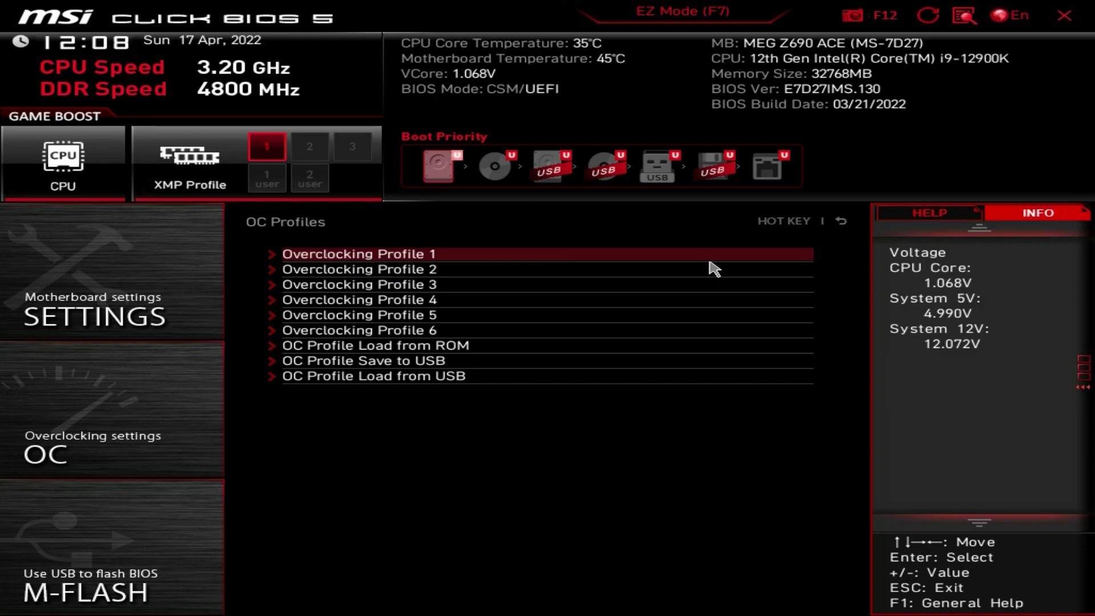
# - View the fan control and temperatures in Hardware Monitor, close it, and view the Beta Runner options
pyautogui.click(1005, 433)
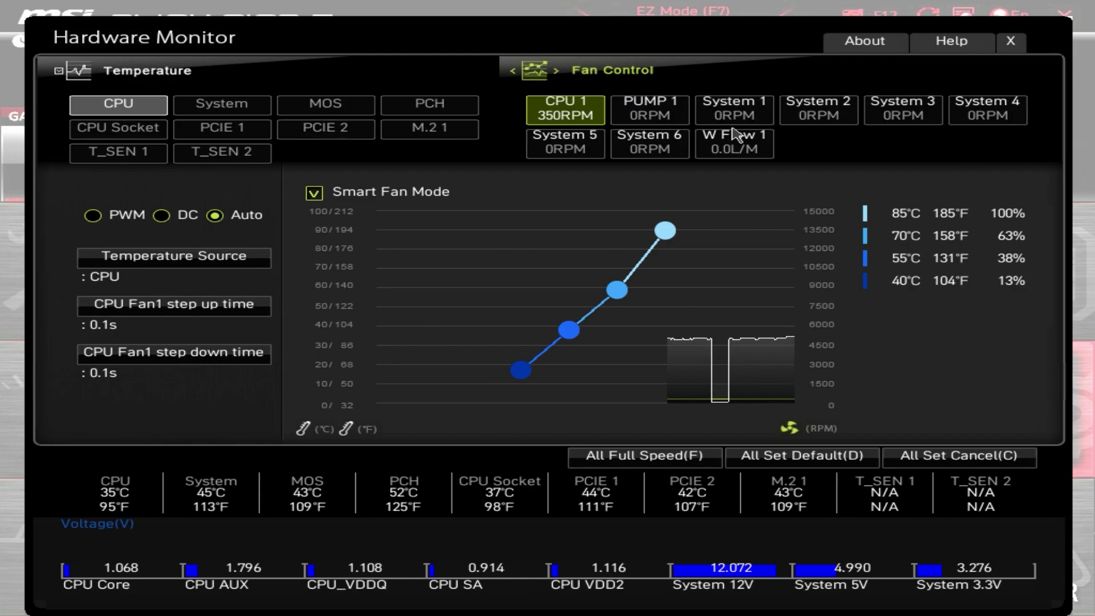
pyautogui.click(1011, 43)
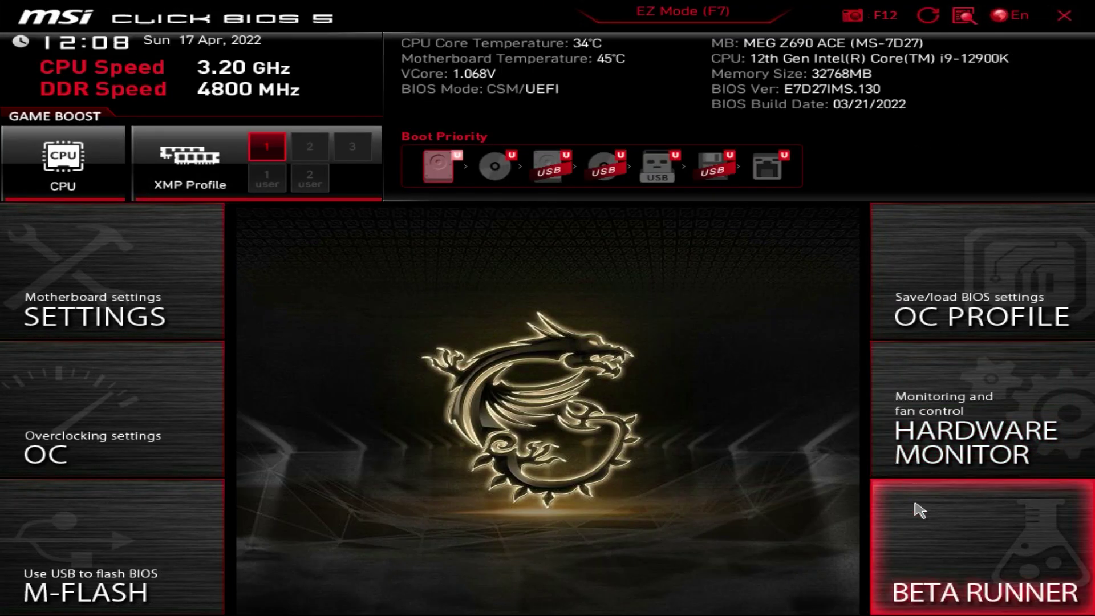
pyautogui.click(1006, 533)
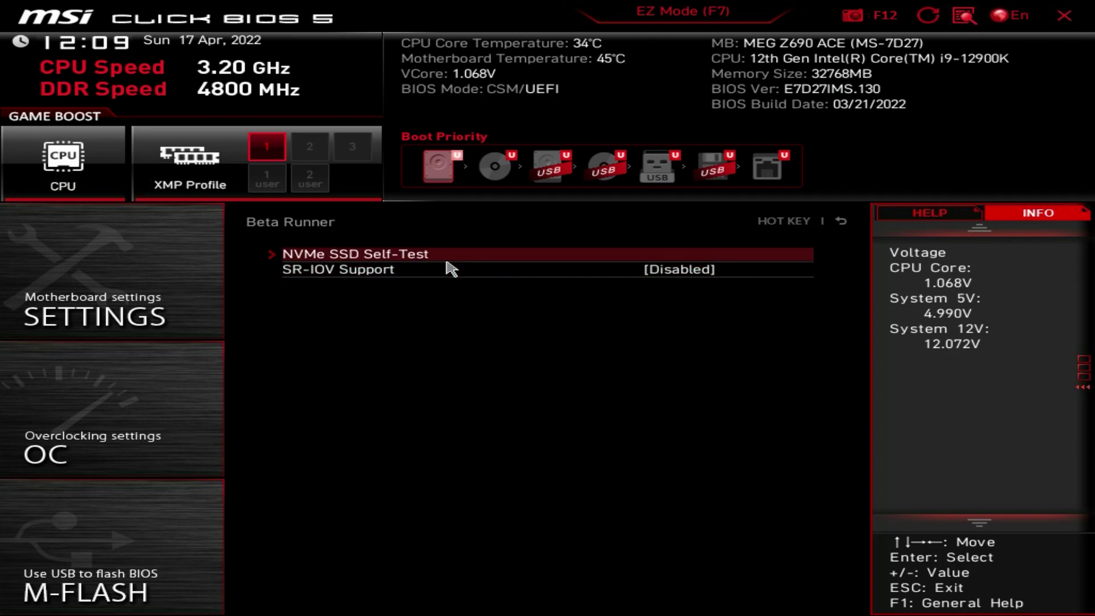
pyautogui.press('Escape')
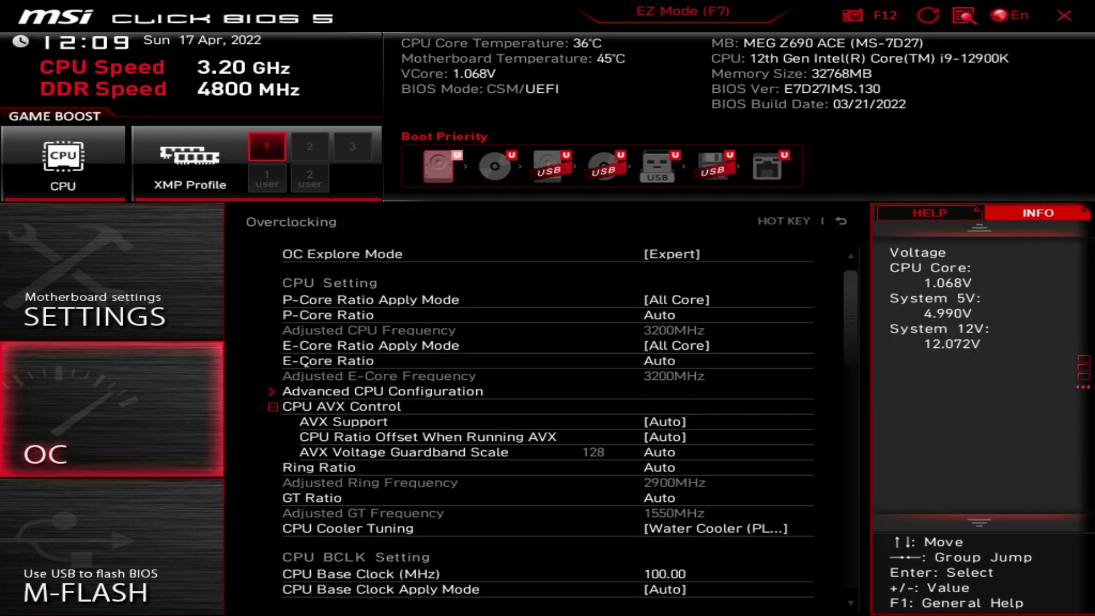
# - Show the setting help on the Overclocking page again, and switch to EZ Mode to view the CPU information
pyautogui.click(933, 214)
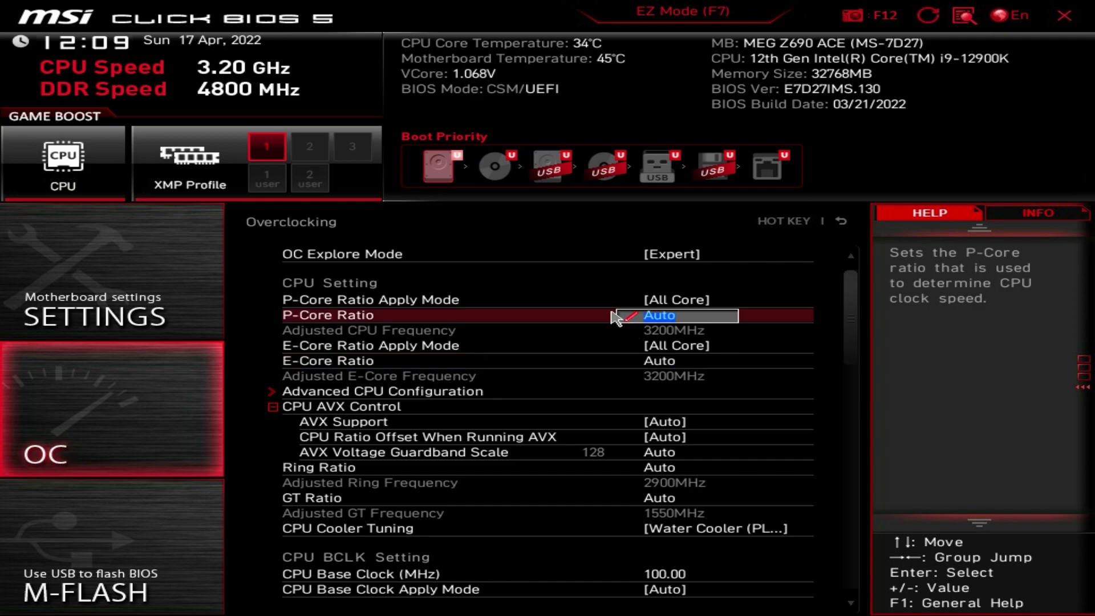
pyautogui.press('F7')
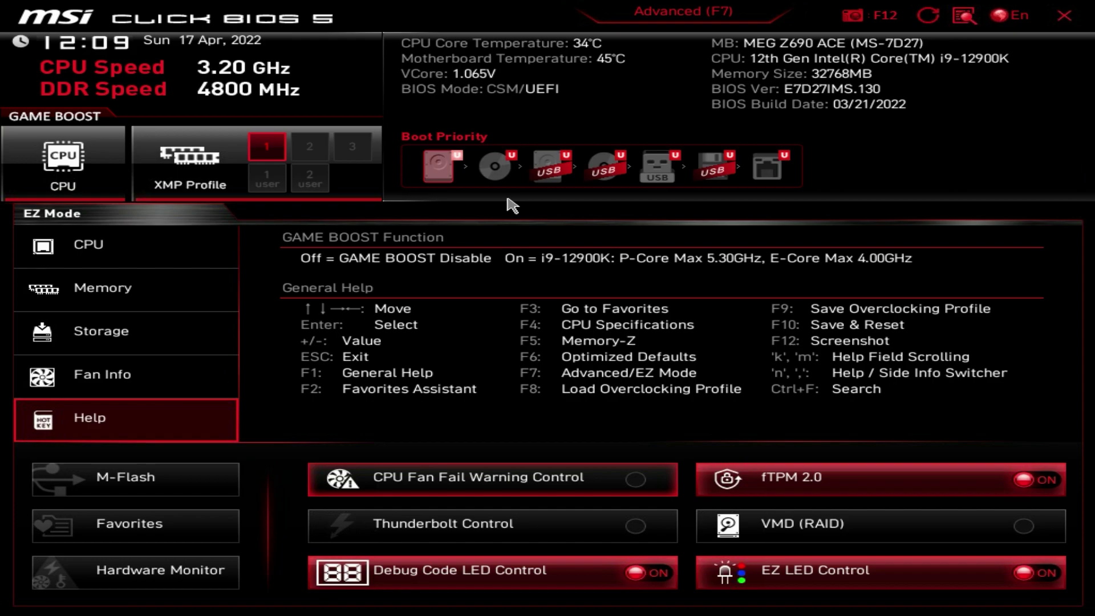
pyautogui.click(52, 250)
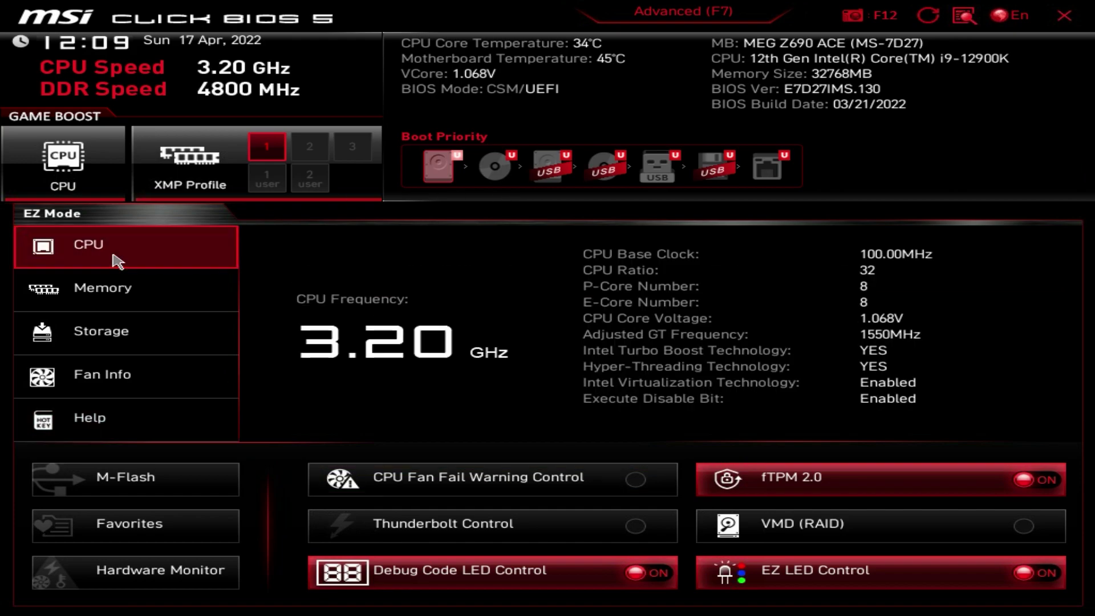